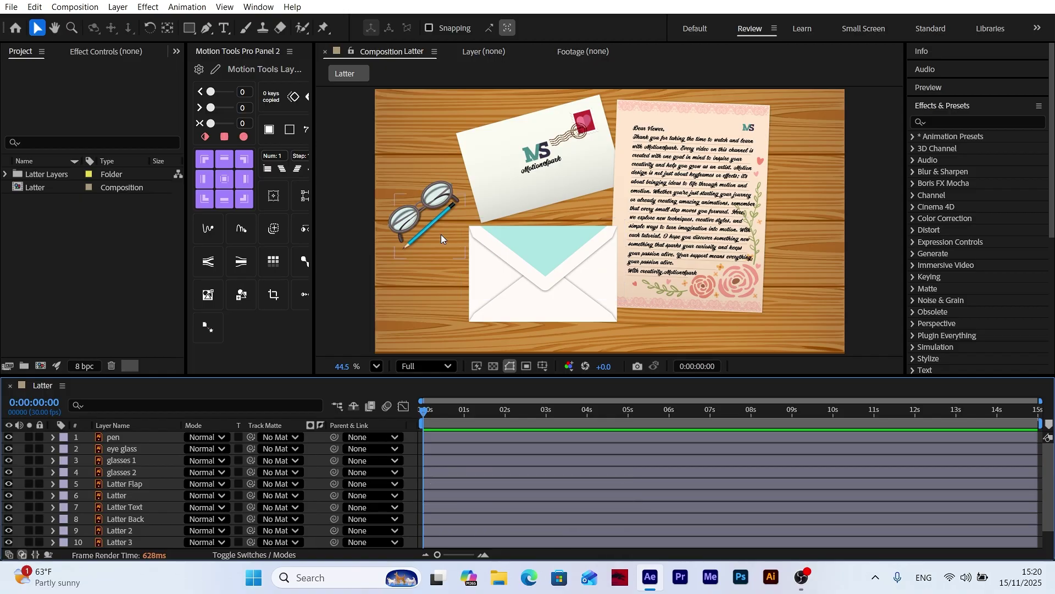
Set both the glasses 1 and glasses 2 layers to the Overlay blend mode
scroll(402, 225, "up", 3)
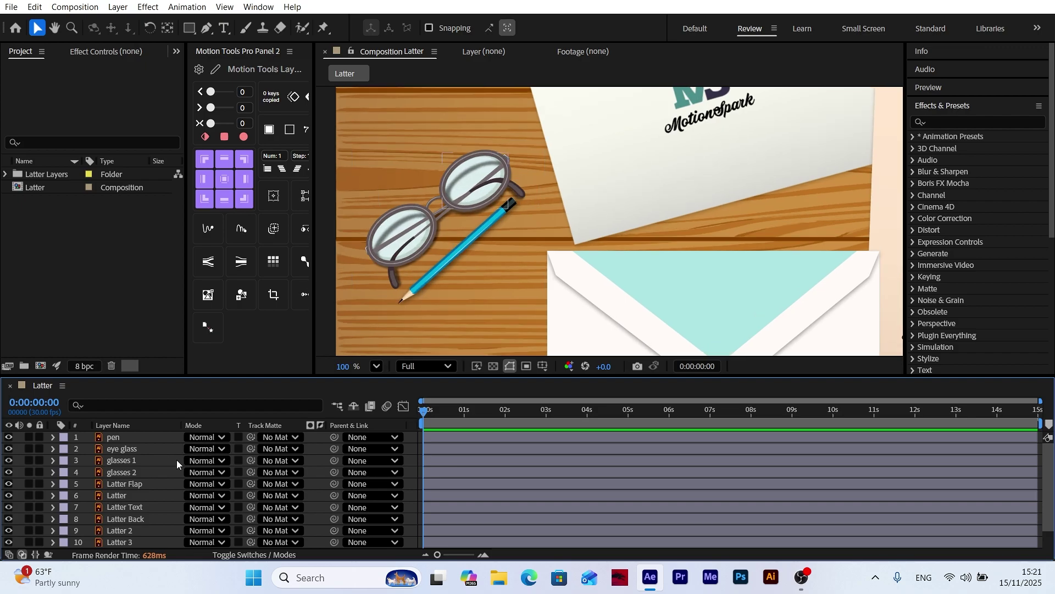
left_click(127, 464)
left_click(127, 470, "shift")
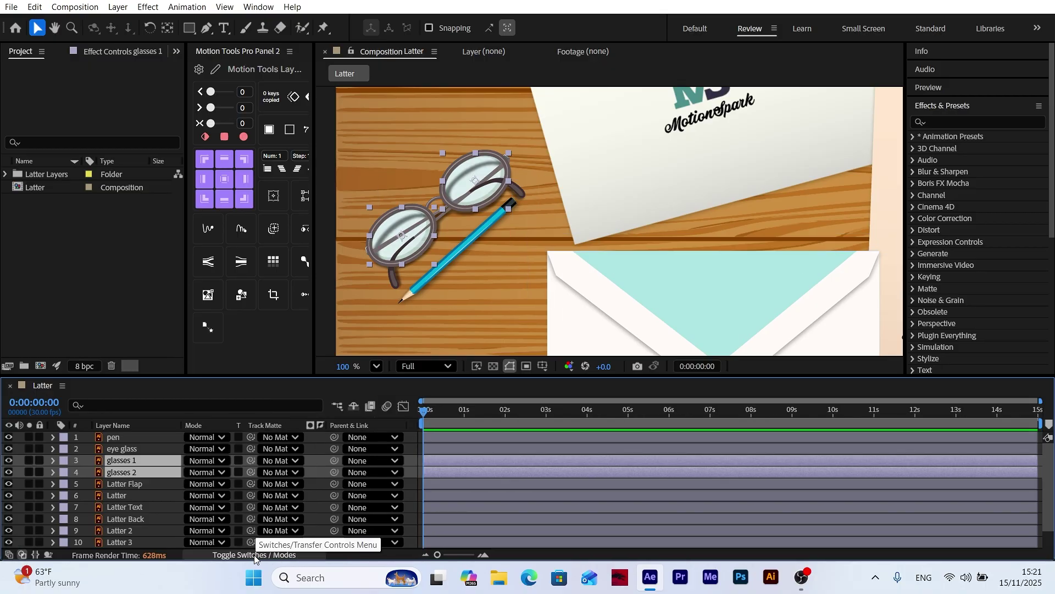
left_click(202, 465)
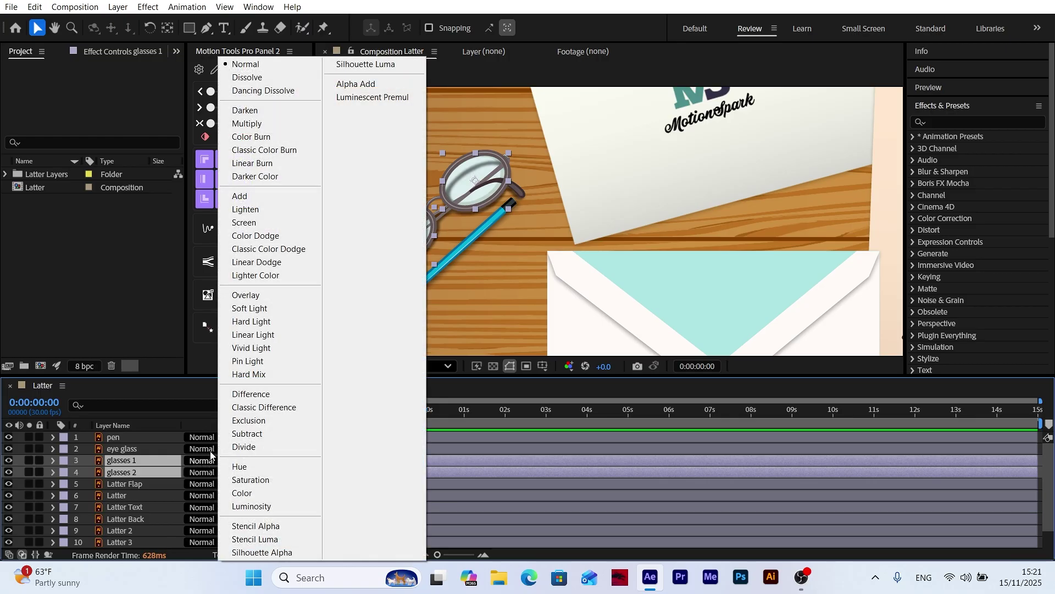
left_click(256, 294)
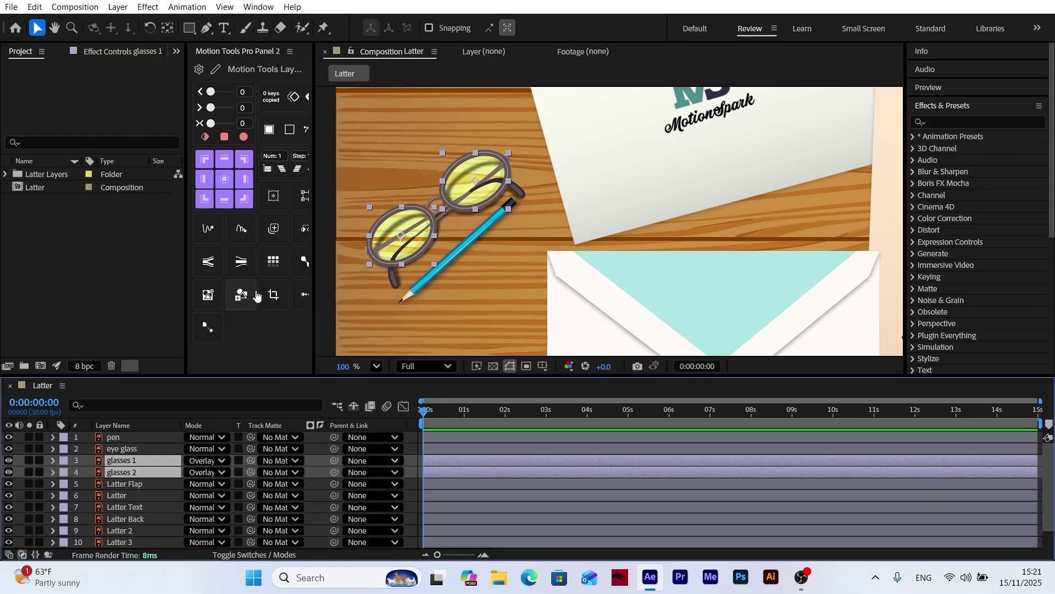
Deselect the layers and fit the whole composition in the viewer
left_click(411, 443)
left_click(377, 366)
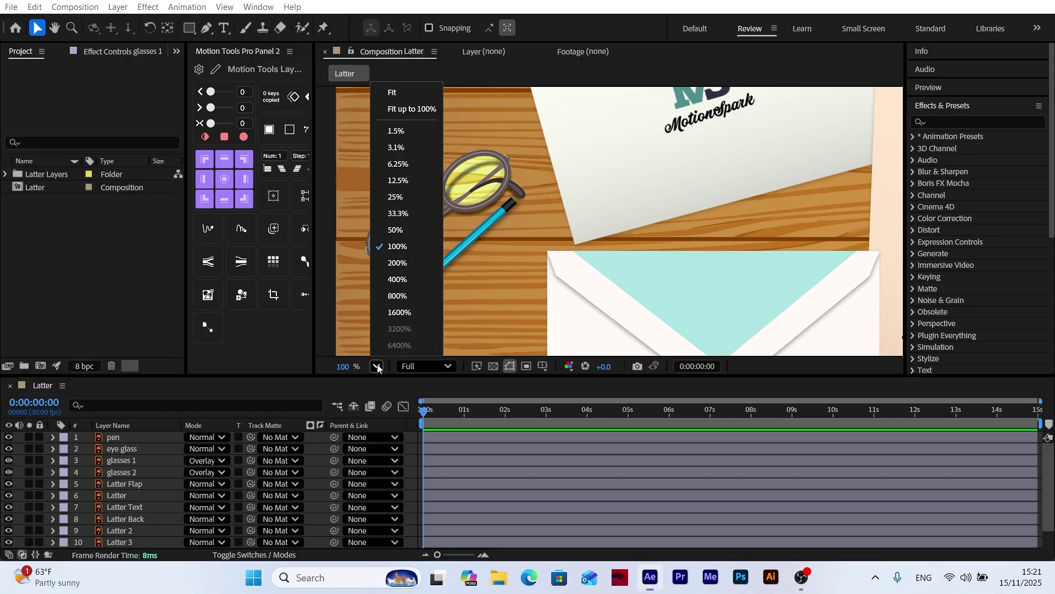
left_click(408, 108)
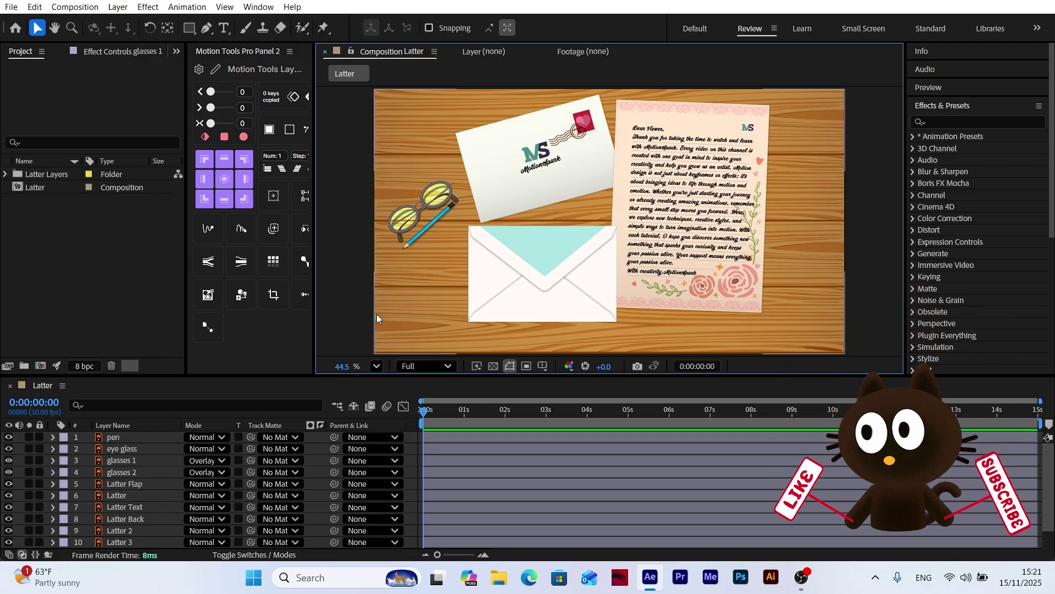
Keyframe Latter 2's Position and Rotation at 0s and at 0:00:03:10
left_click(713, 203)
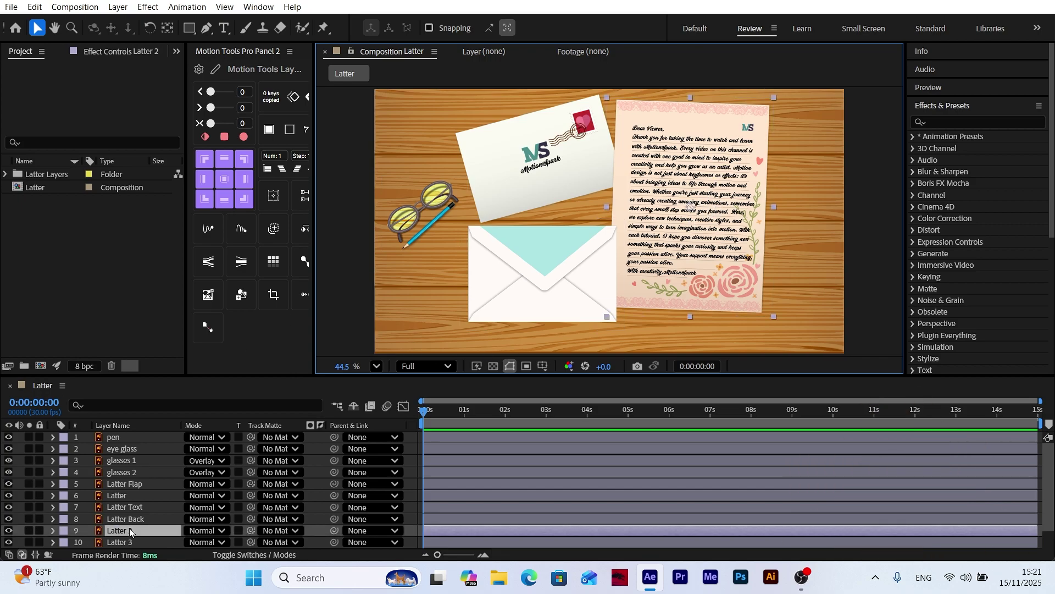
key("p")
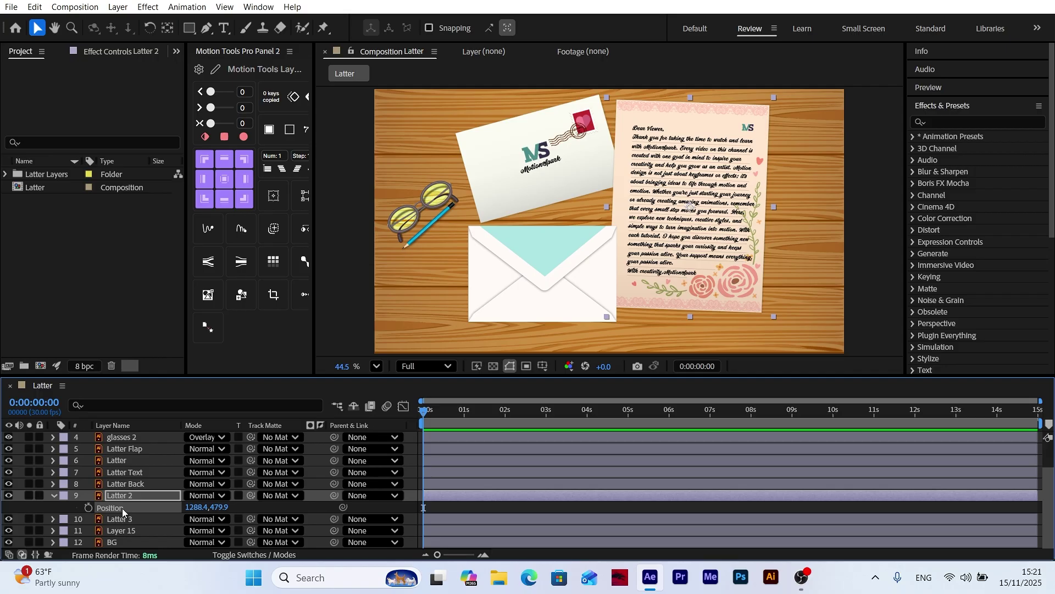
key("shift+r")
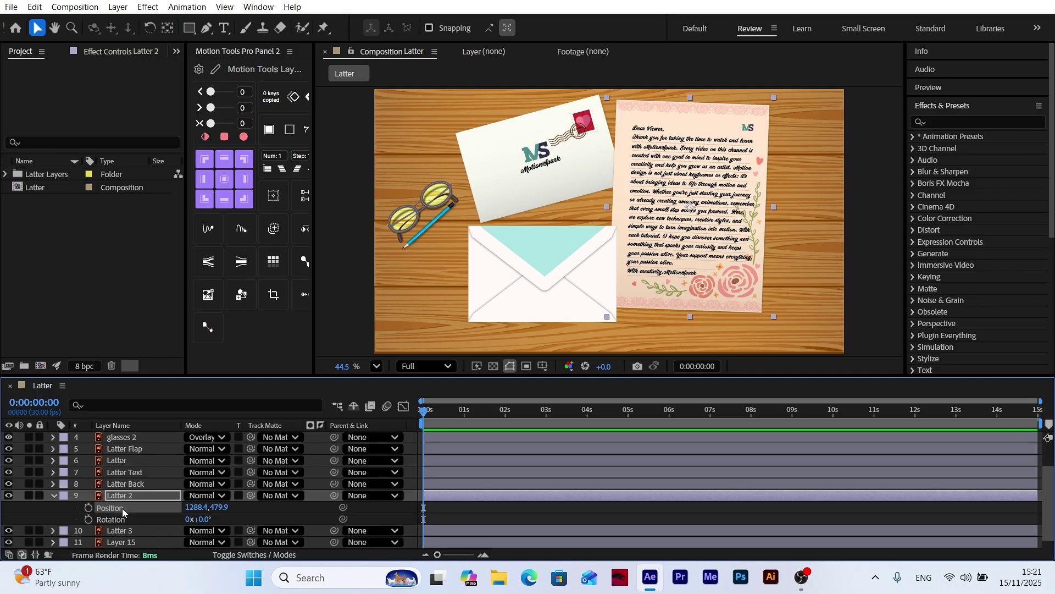
left_click(89, 507)
left_click(89, 519)
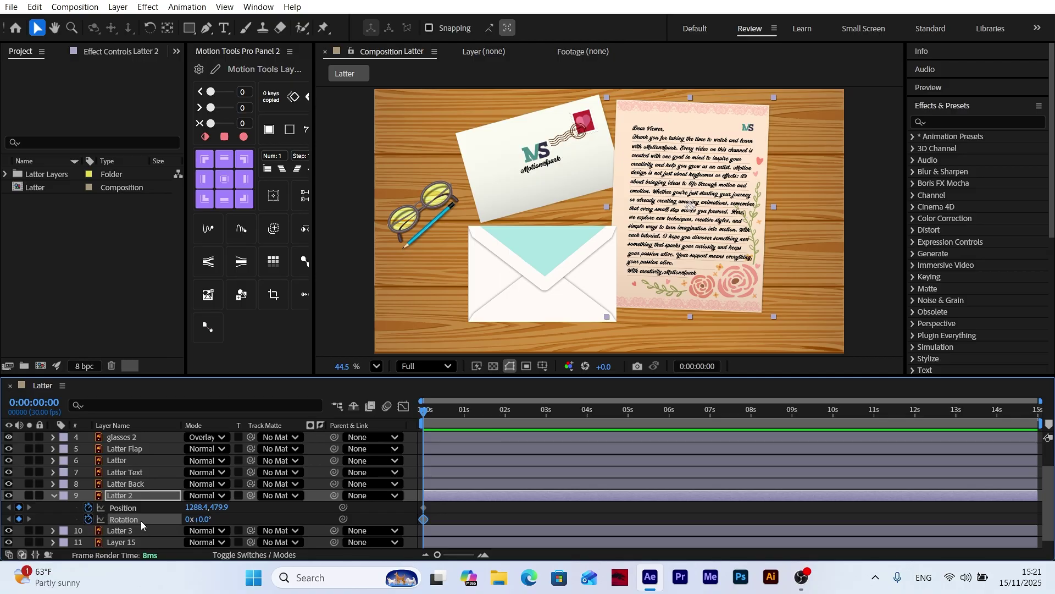
left_click(697, 367)
type("+310")
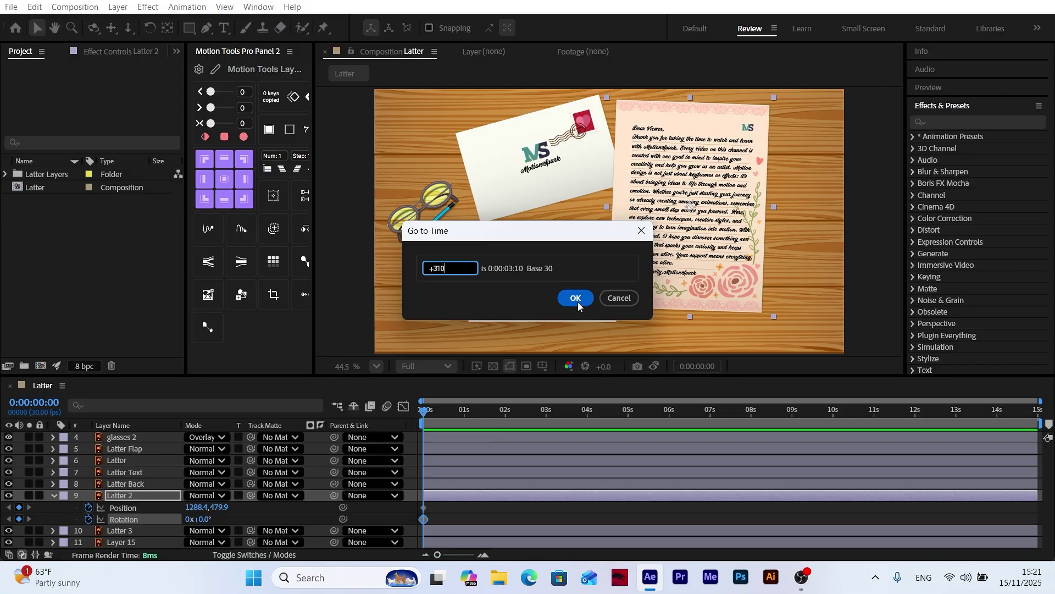
left_click(578, 302)
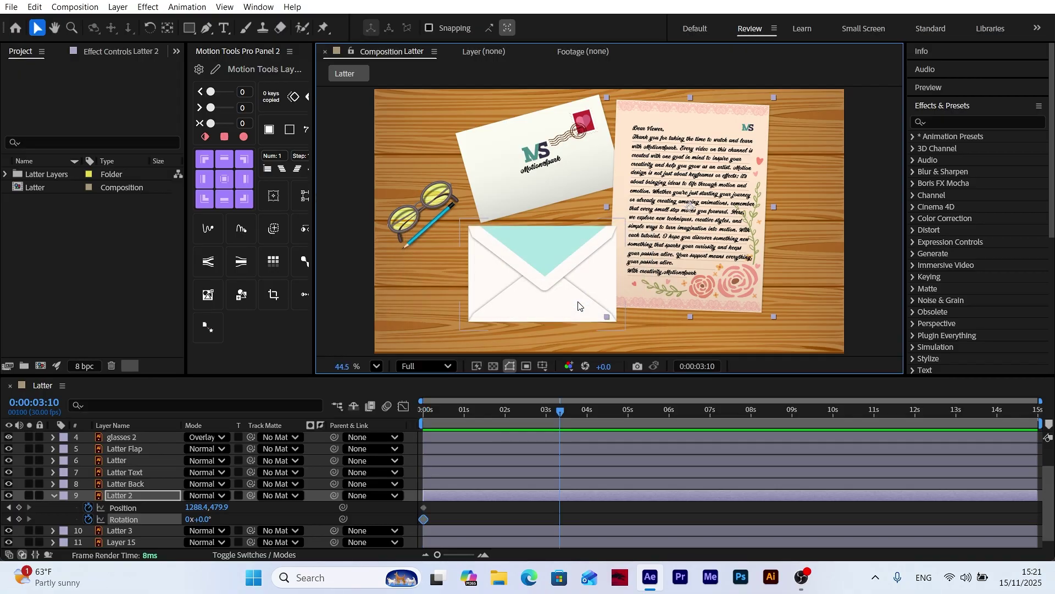
left_click(19, 508)
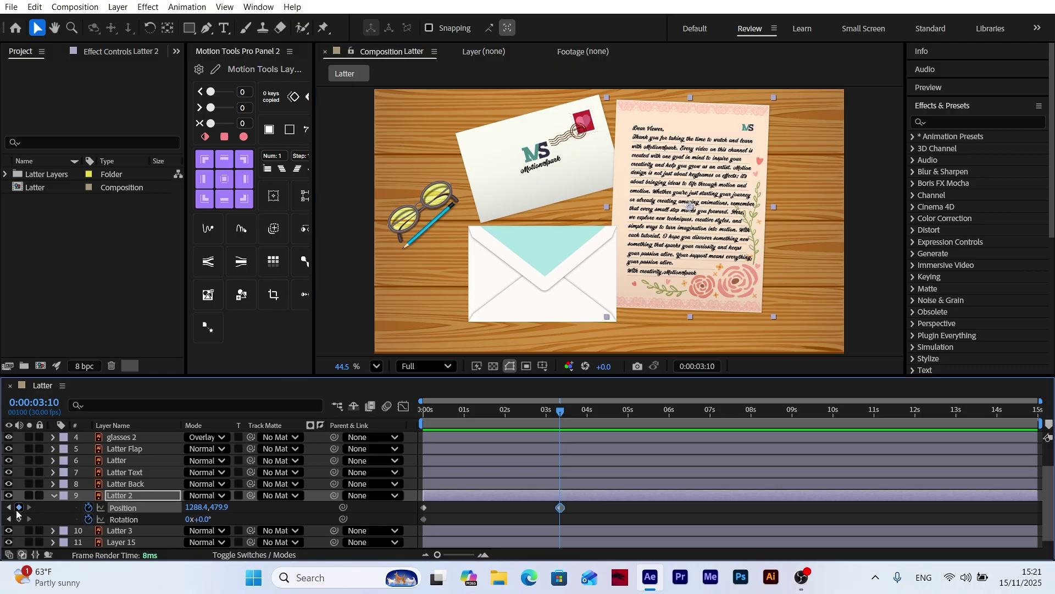
left_click(18, 518)
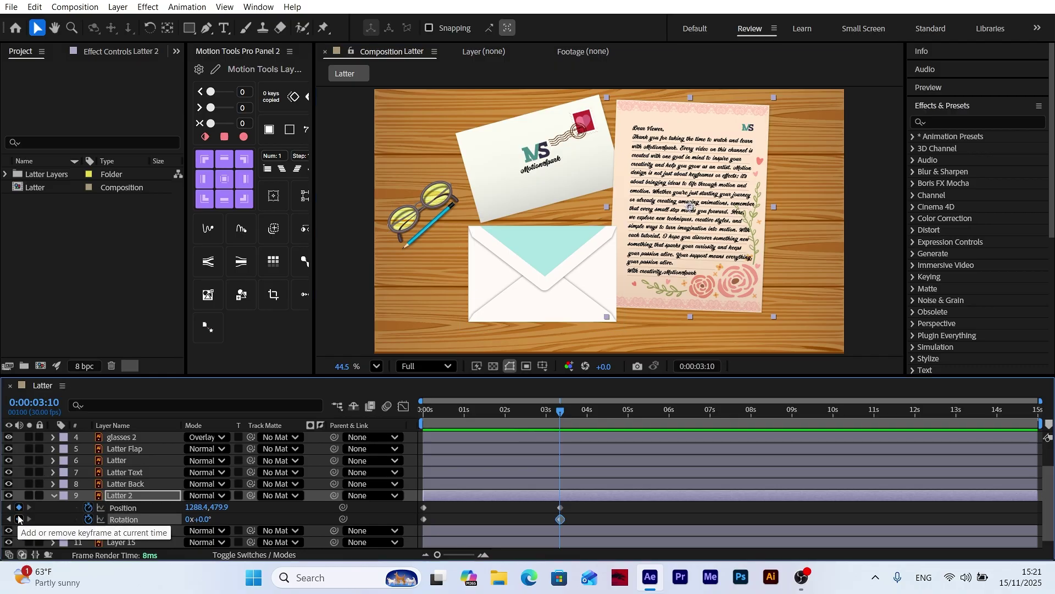
At the start, push the letter off the right edge to X 2538.4
left_click_drag(560, 412, 390, 436)
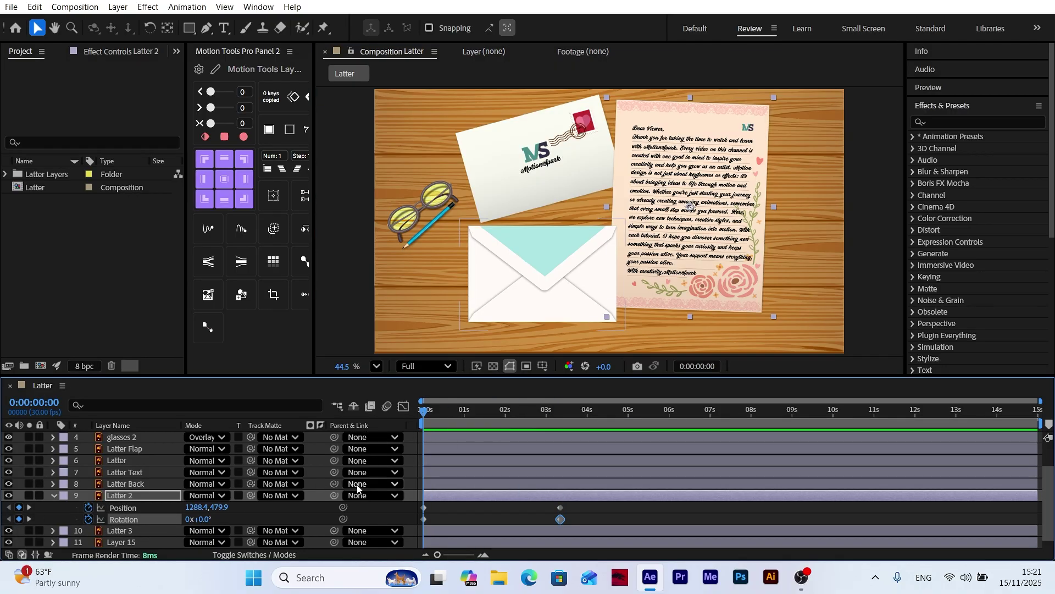
left_click(291, 521)
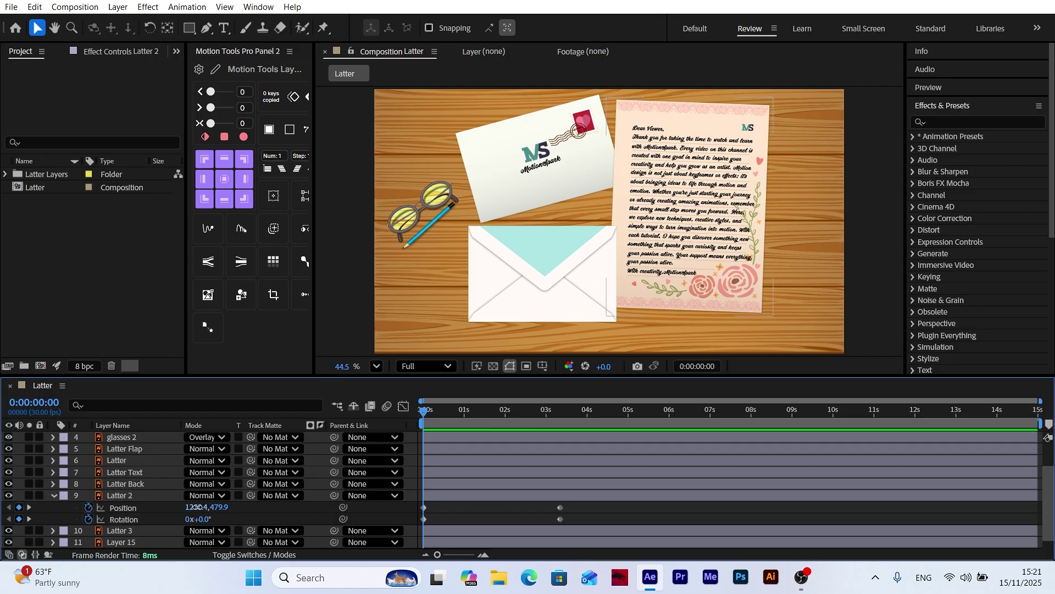
left_click_drag(196, 506, 285, 507)
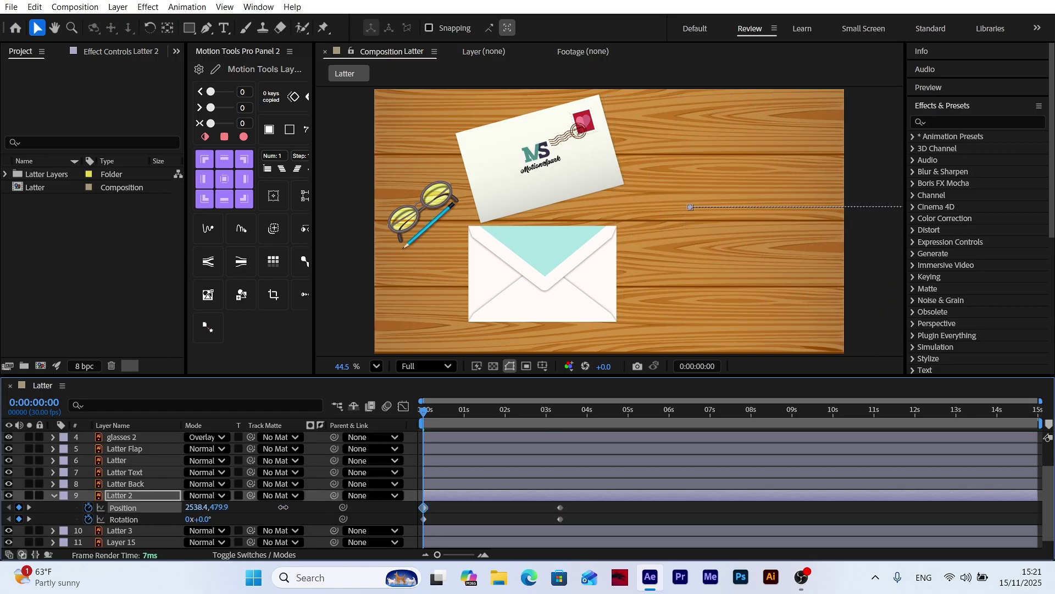
At 0:00:03:10, set the letter's Rotation to 1x+5°
left_click(29, 507)
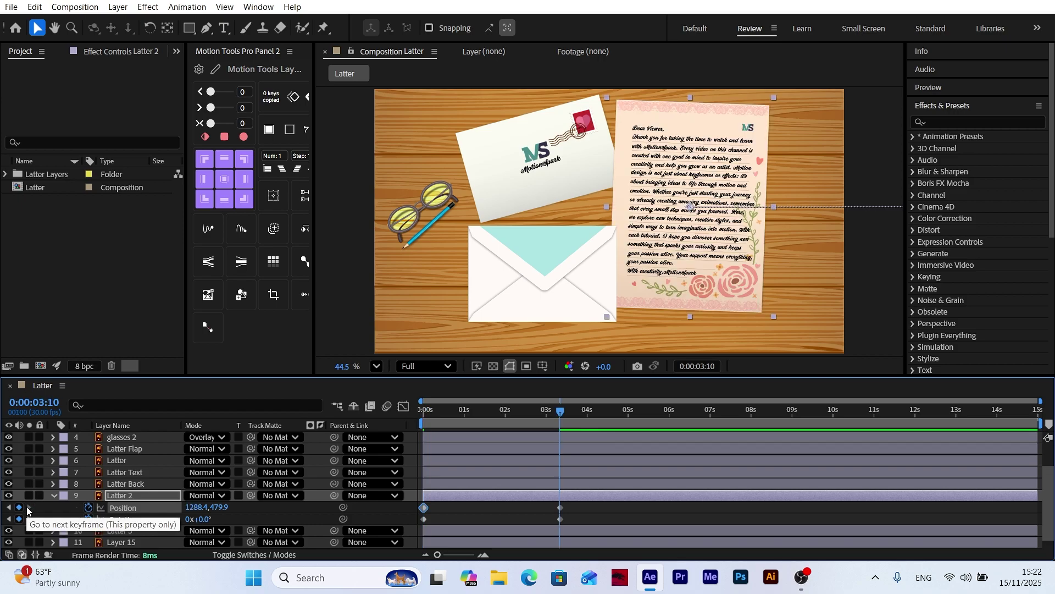
left_click(189, 519)
left_click(188, 519)
type("1")
key("Return")
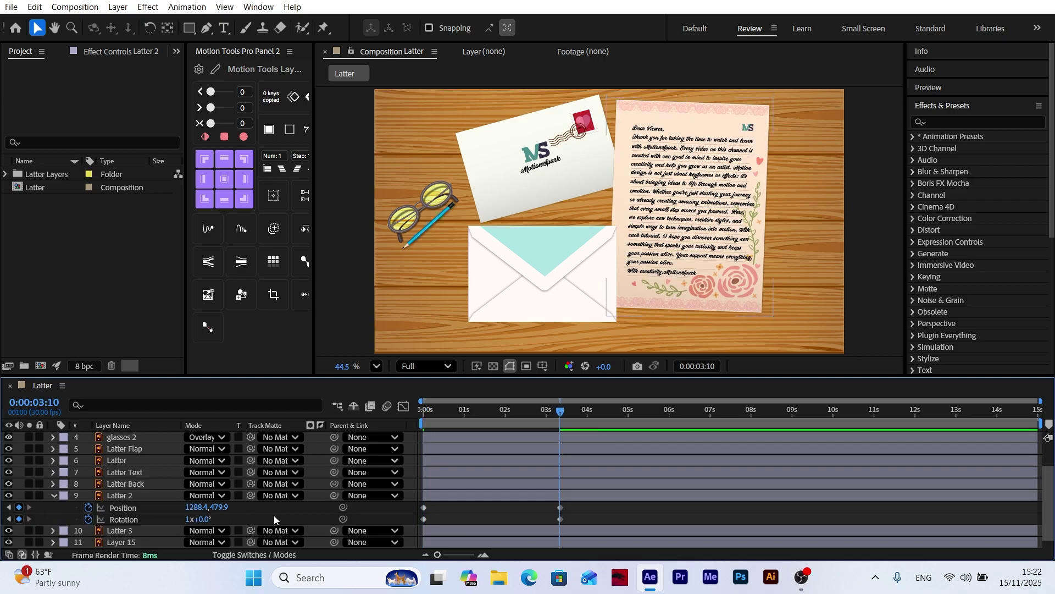
left_click(205, 519)
type("5")
key("Return")
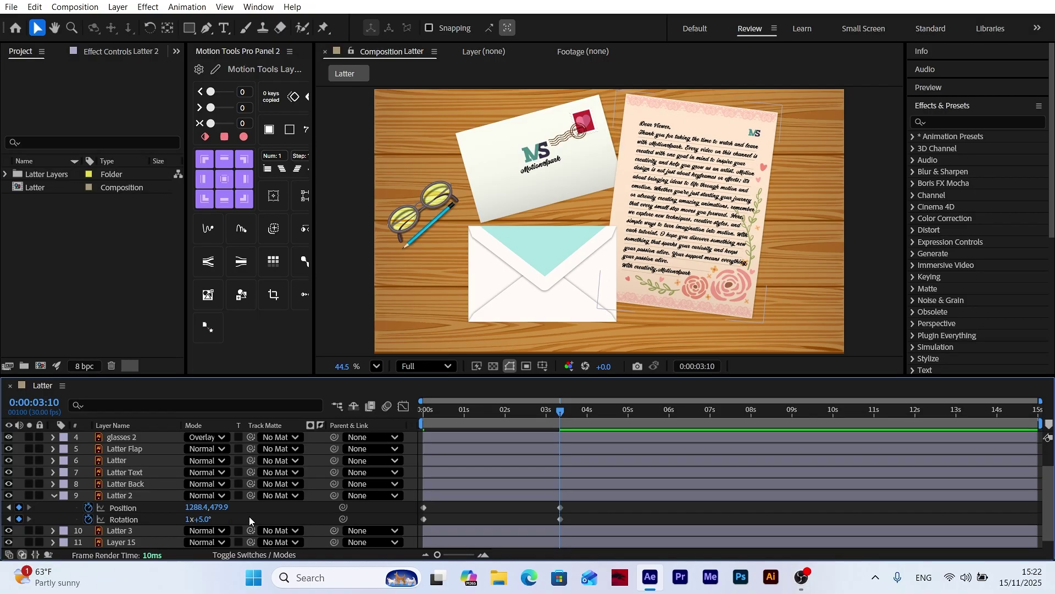
Apply Easy Ease to all of the letter's keyframes and preview the slide-in
left_click_drag(576, 509, 416, 523)
right_click(424, 519)
mouse_move(484, 501)
left_click(650, 501)
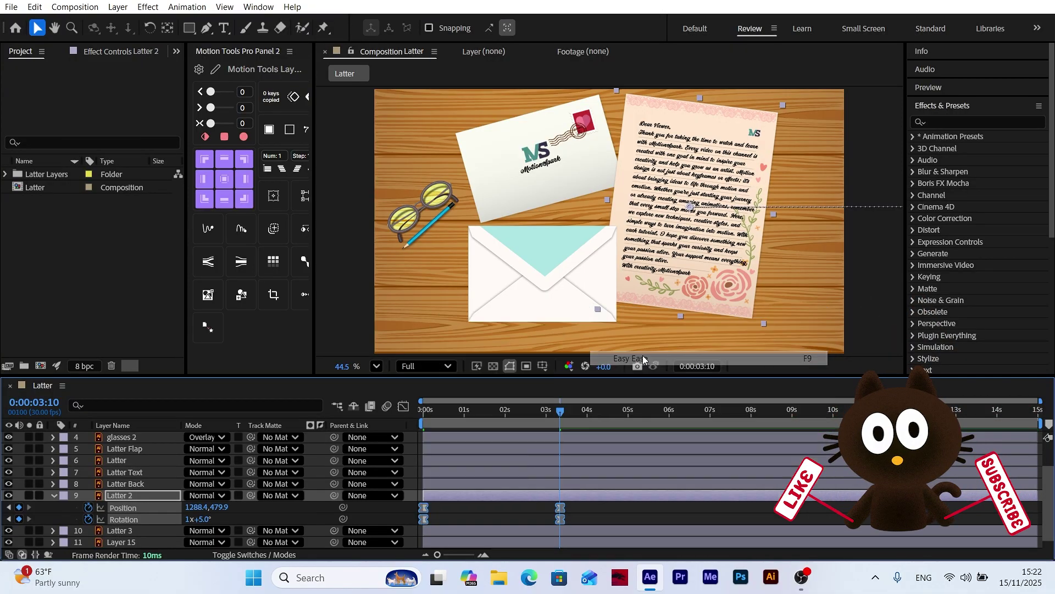
left_click(405, 408)
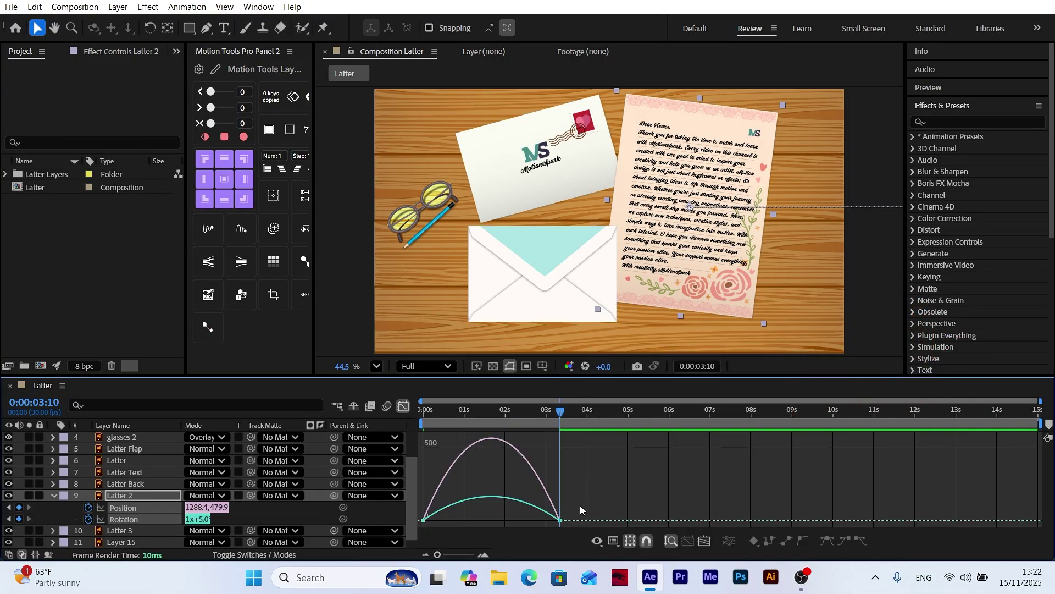
left_click_drag(582, 509, 516, 517)
left_click(403, 407)
left_click_drag(468, 410, 405, 432)
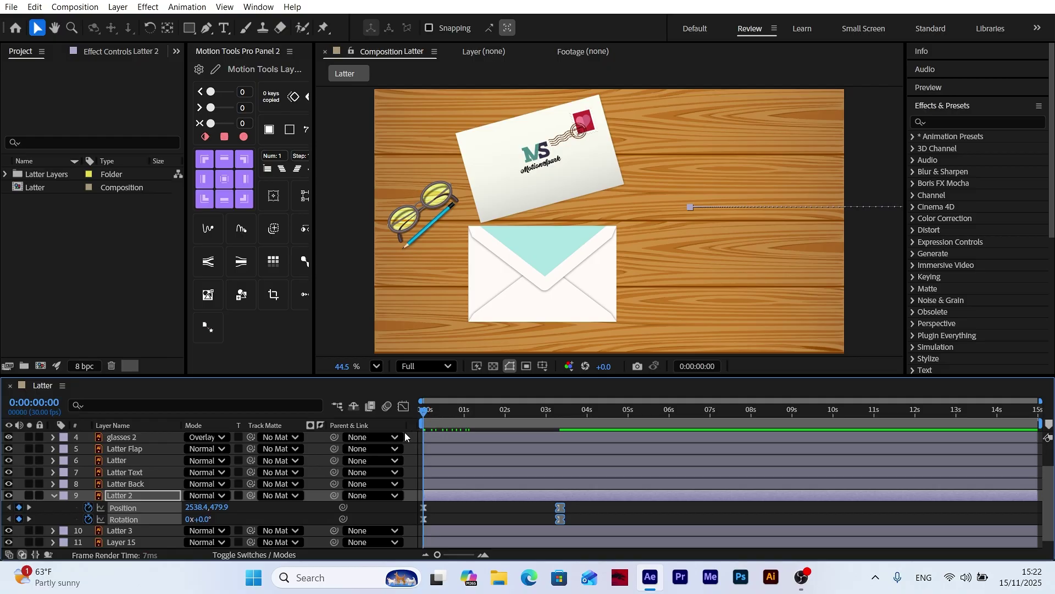
left_click(391, 516)
key("space")
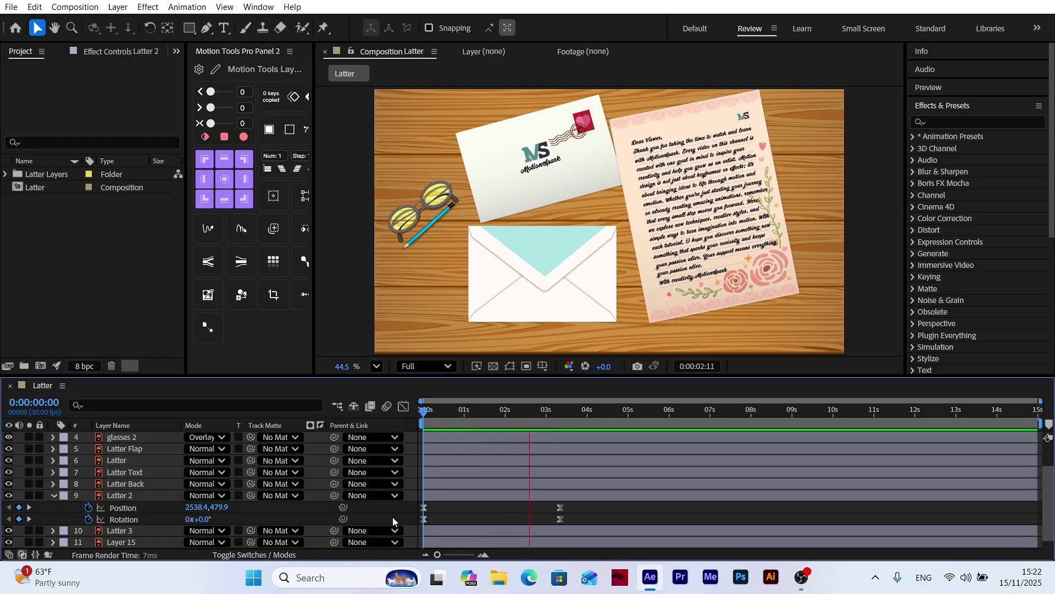
Keyframe Latter 3's Position and Rotation at 0s and at 0:00:03:10
key("space")
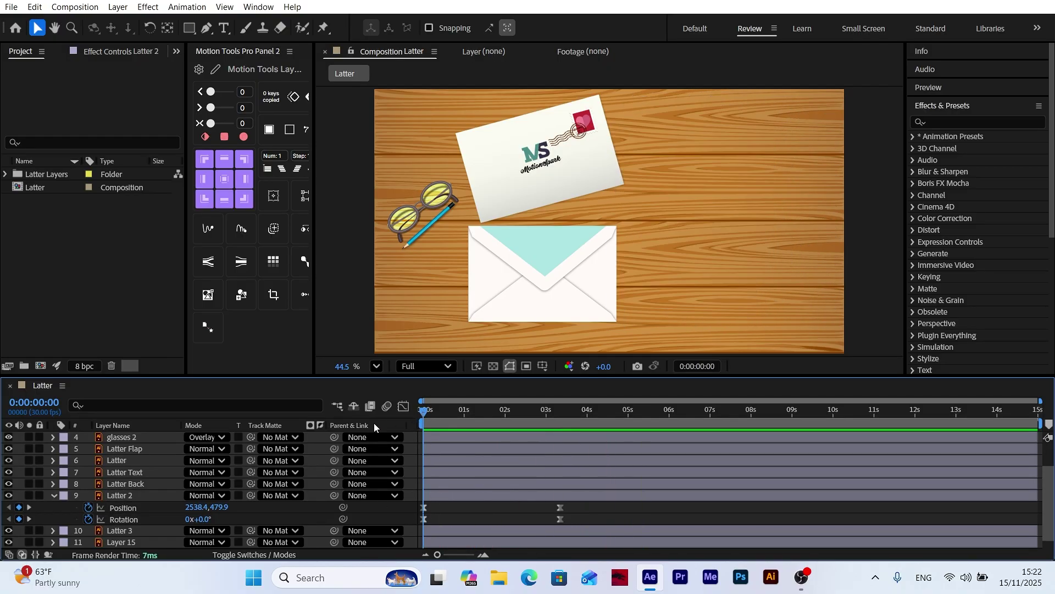
left_click(548, 173)
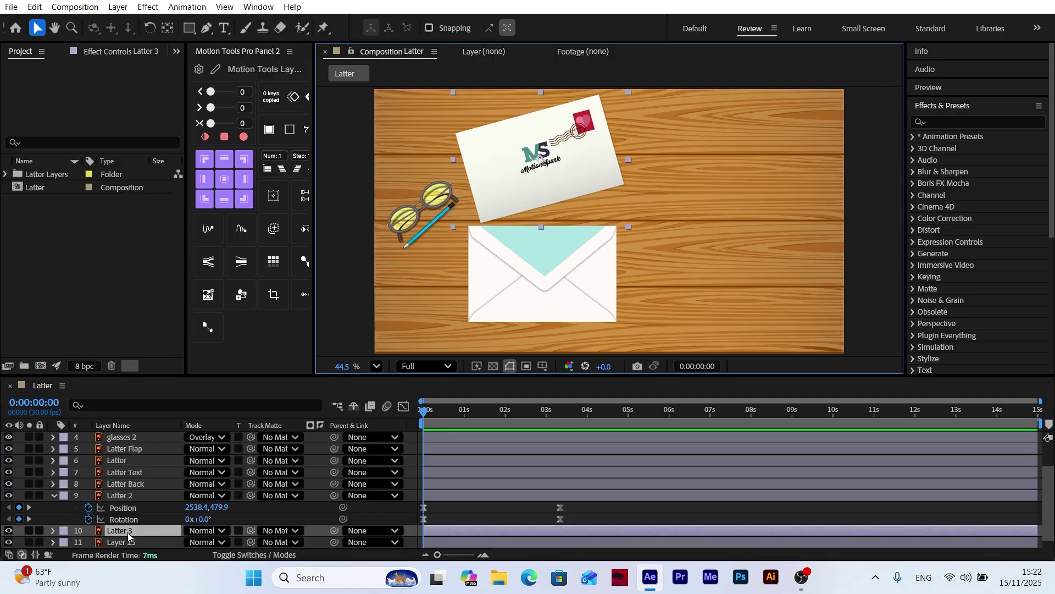
key("p")
key("shift+r")
left_click(89, 519)
left_click(89, 530)
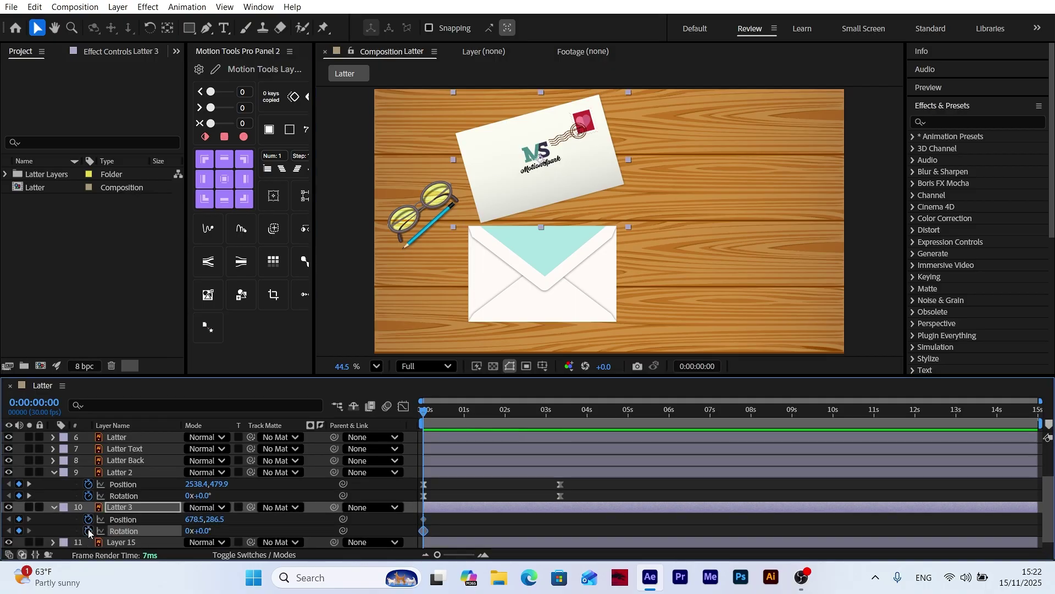
left_click(29, 495)
left_click(18, 519)
left_click(18, 531)
Start the card off-frame at the top left and give it -1x Rotation at 3:10
key("Home")
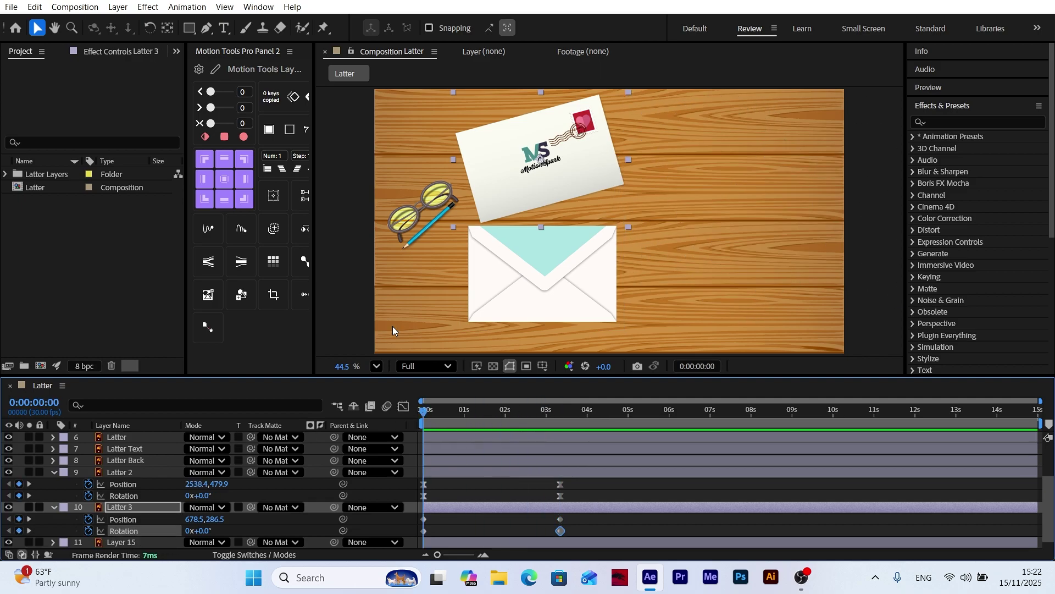
left_click_drag(531, 176, 410, 27)
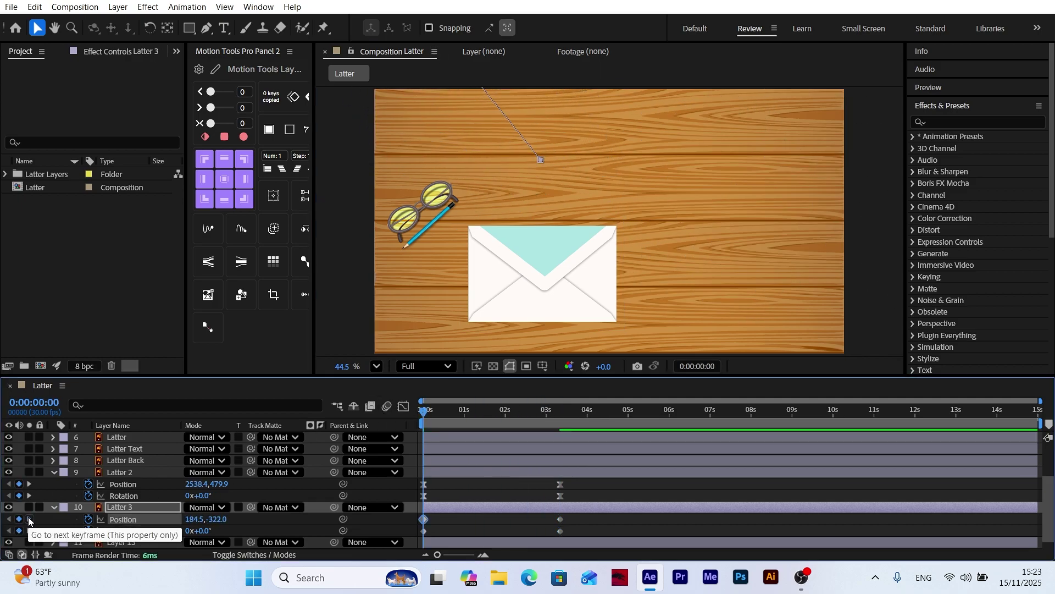
left_click(30, 519)
left_click(188, 530)
type("-1")
key("Return")
Apply Easy Ease to the card's four keyframes
left_click_drag(575, 519, 416, 535)
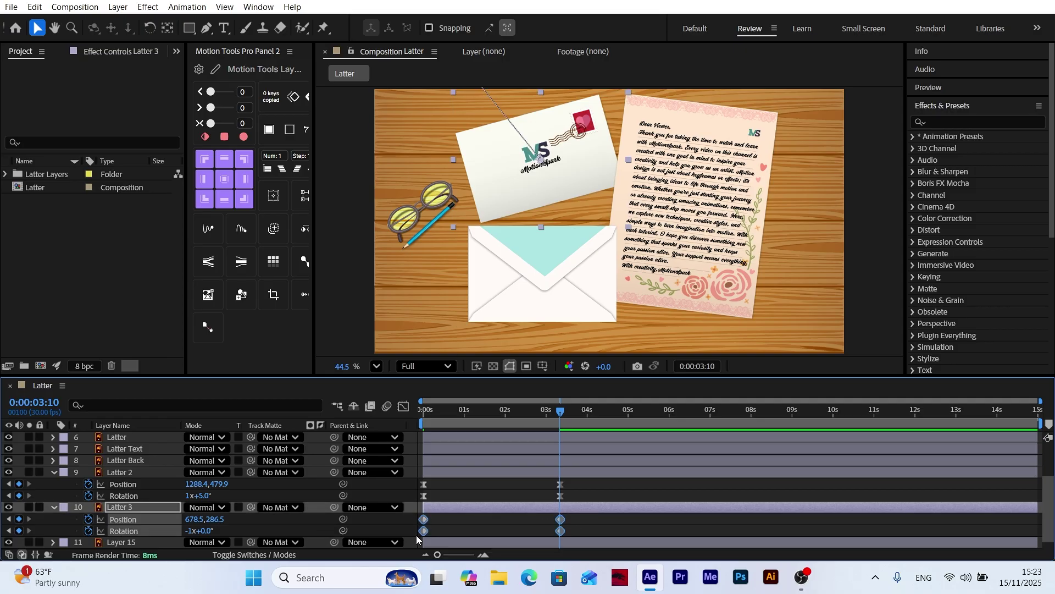
right_click(426, 523)
left_click(621, 365)
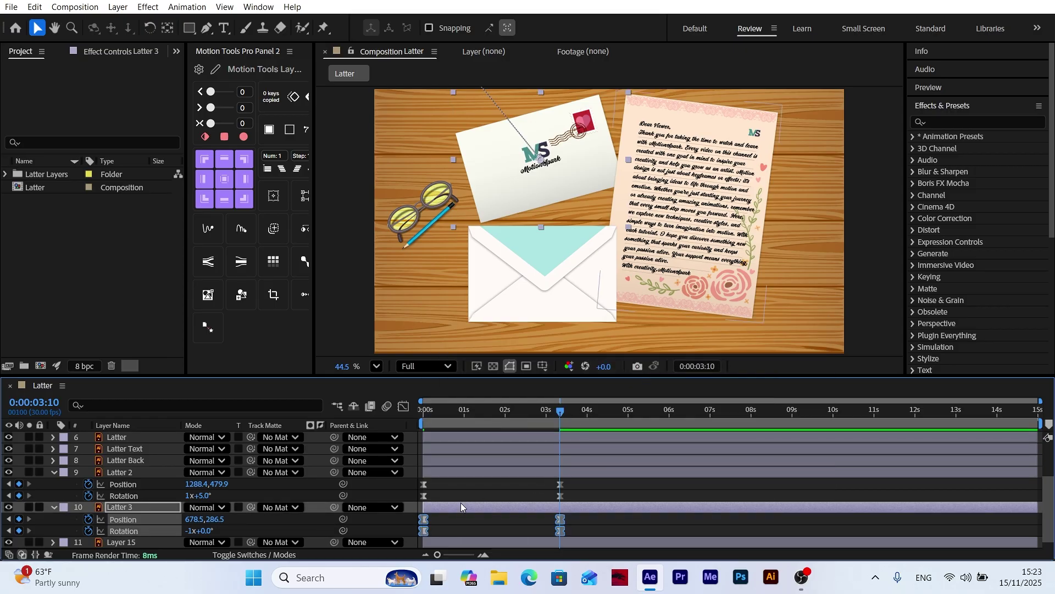
left_click(403, 407)
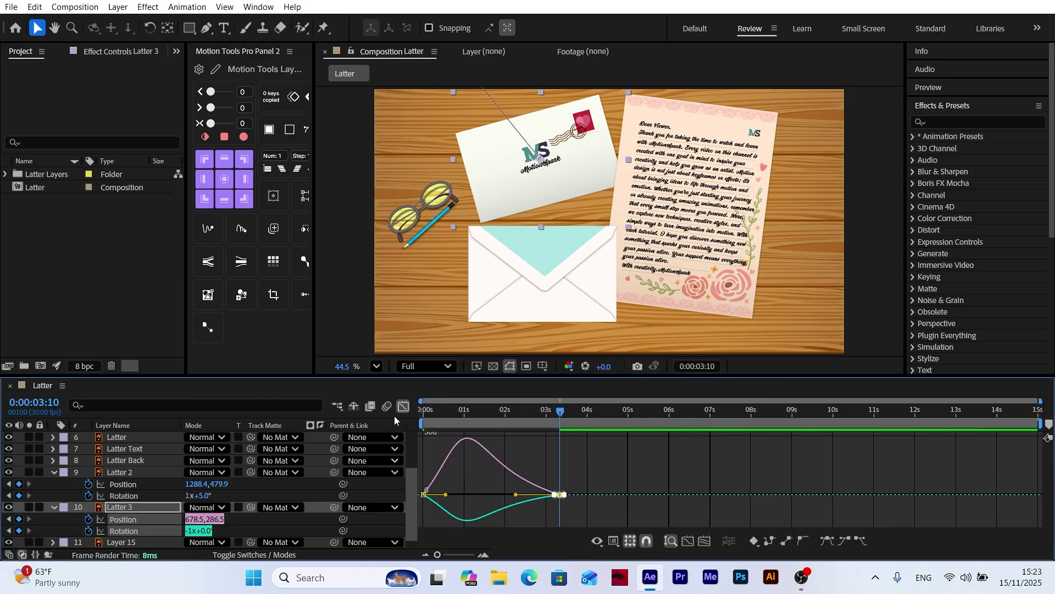
left_click(403, 406)
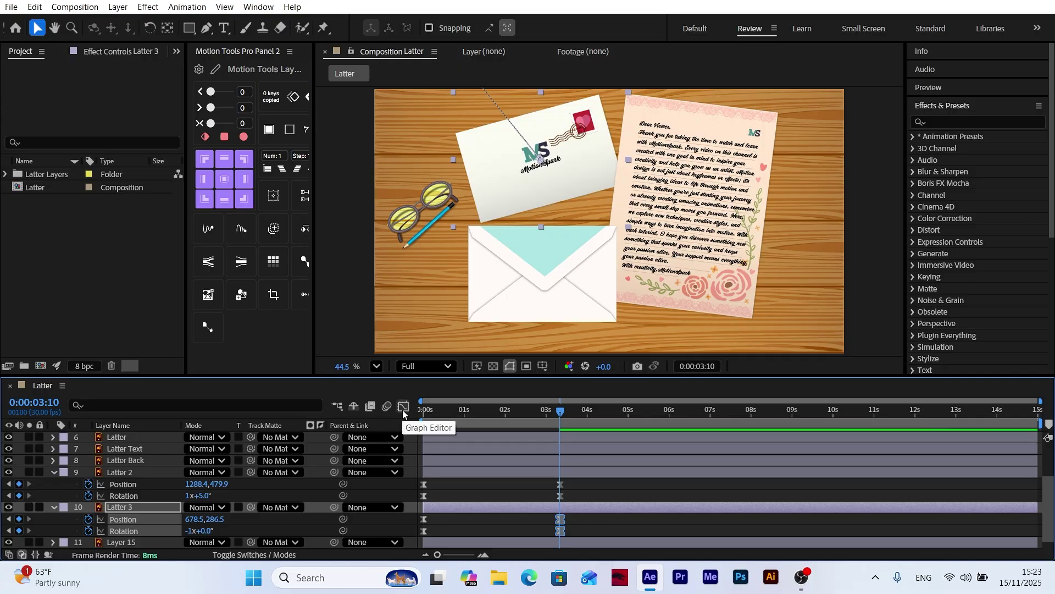
Delay the Rotation keyframes of Latter 3 and Latter 2 a few frames, then preview
key("Home")
left_click_drag(576, 532, 398, 536)
left_click_drag(581, 491, 381, 509)
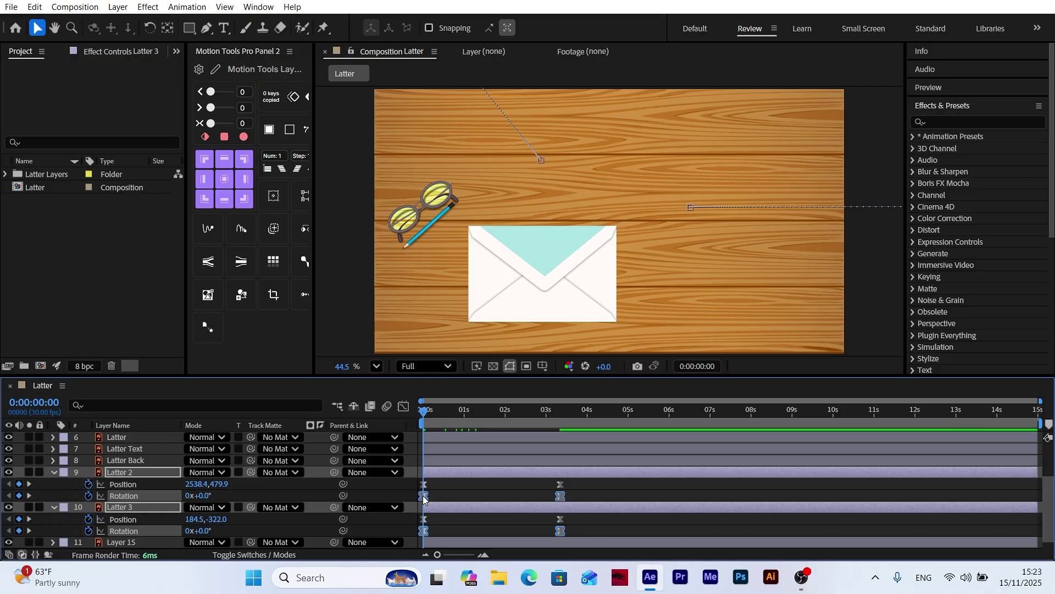
left_click_drag(424, 496, 428, 496)
left_click(400, 492)
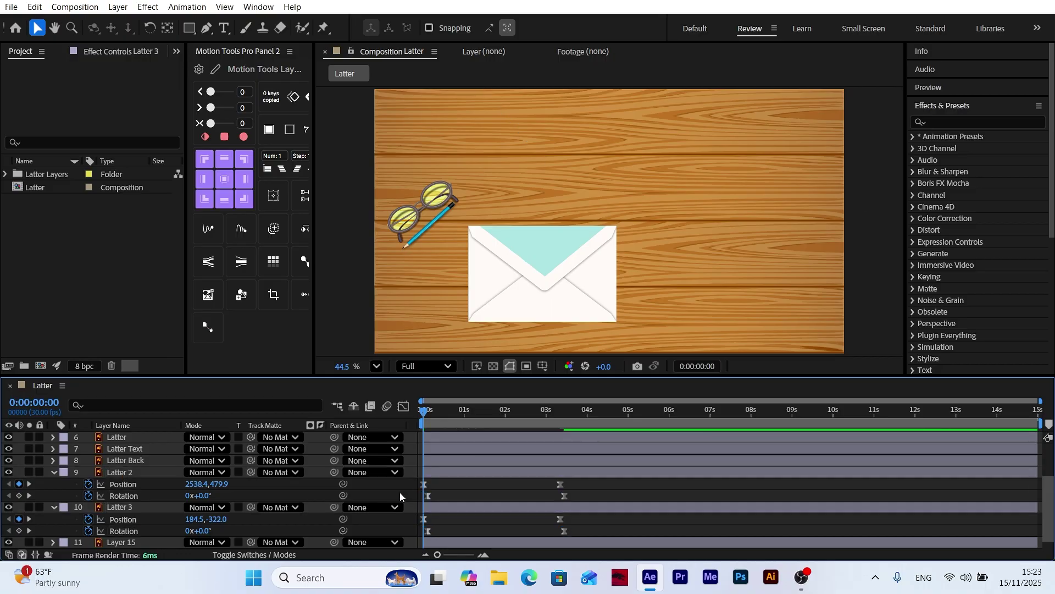
key("space")
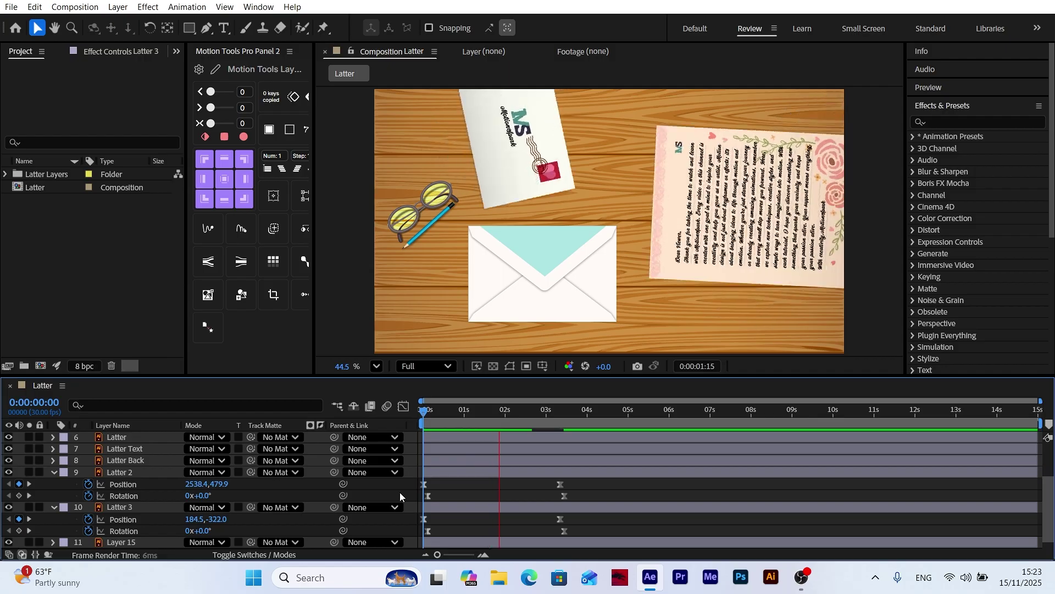
key("space")
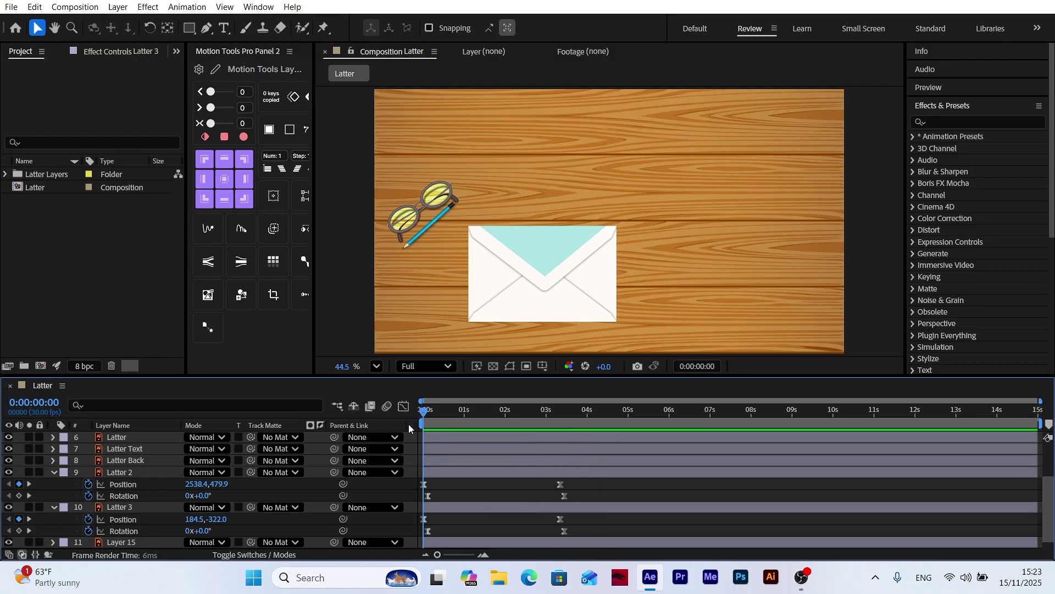
Shift the Latter 2 layer bar so it starts at 0:00:00:10
left_click(691, 370)
type("+10")
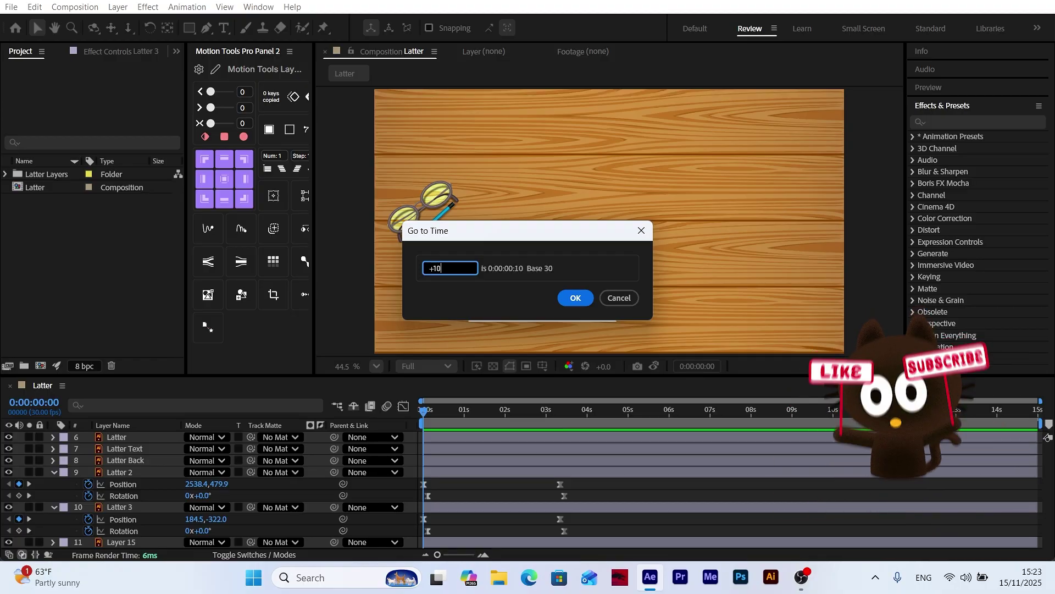
key("Return")
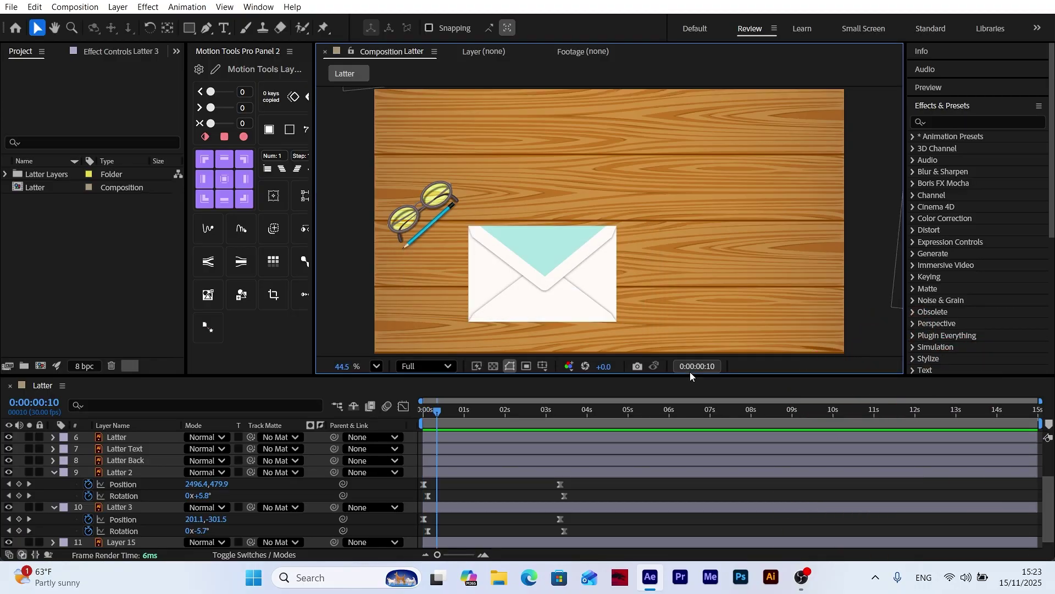
left_click(126, 473)
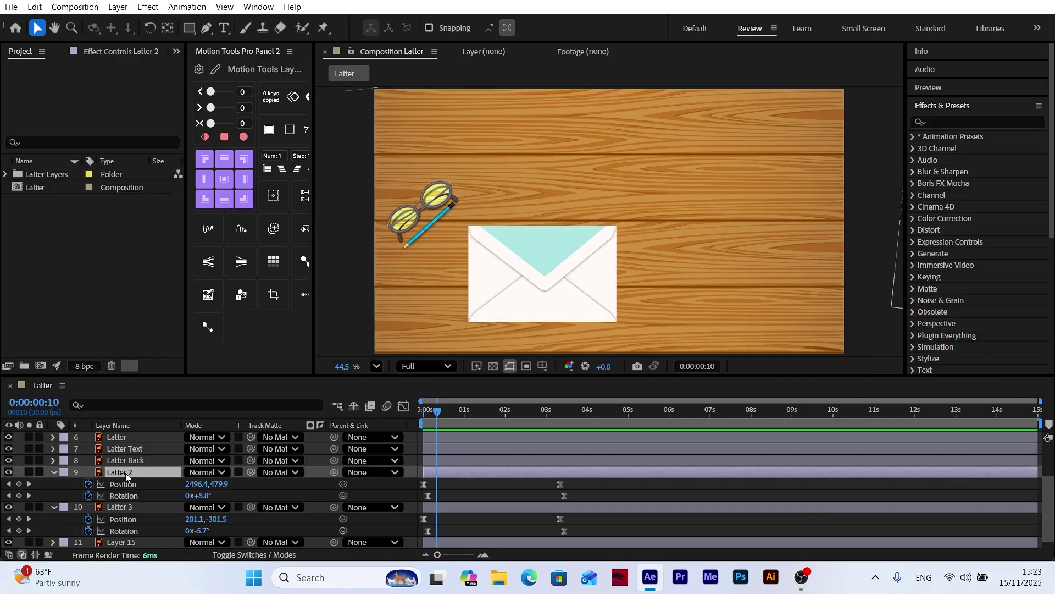
left_click_drag(450, 478, 469, 478)
Collapse Latter 2 and Latter 3 properties and preview the timing
left_click(53, 471)
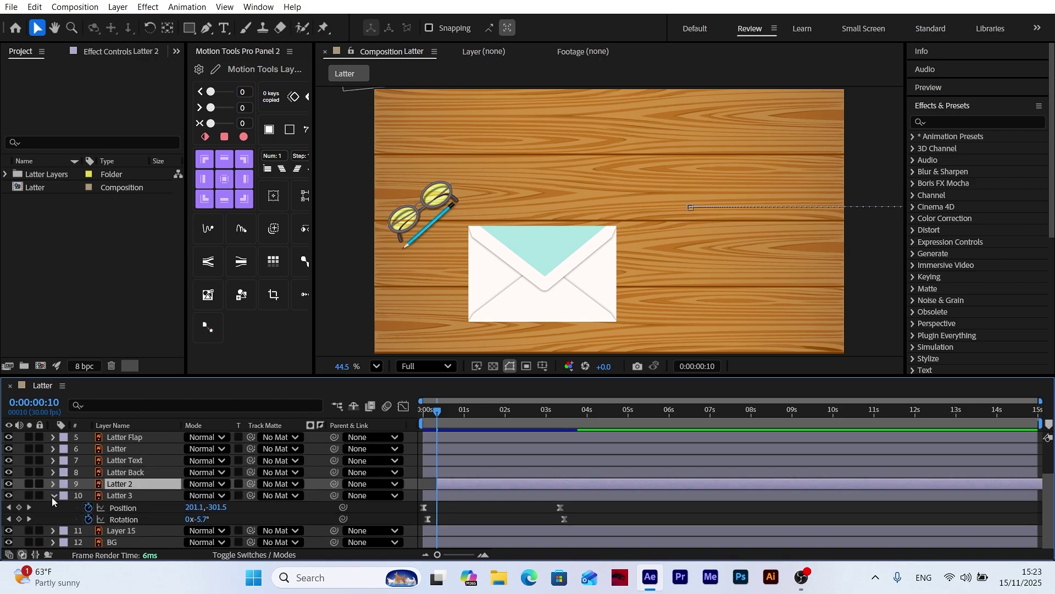
left_click(53, 496)
left_click_drag(436, 413, 394, 423)
key("space")
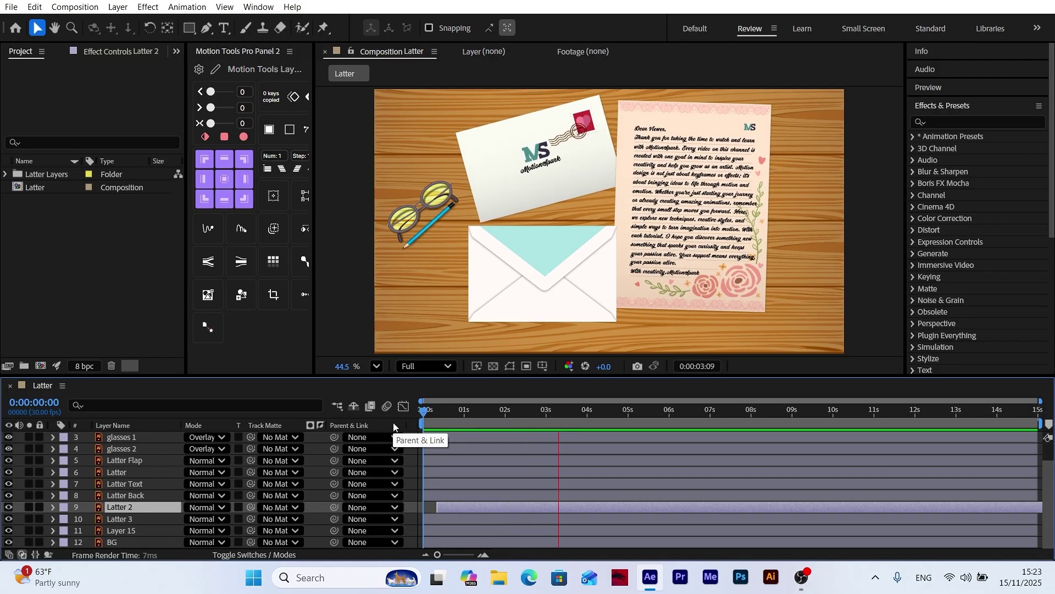
left_click_drag(452, 414, 661, 419)
left_click(408, 464)
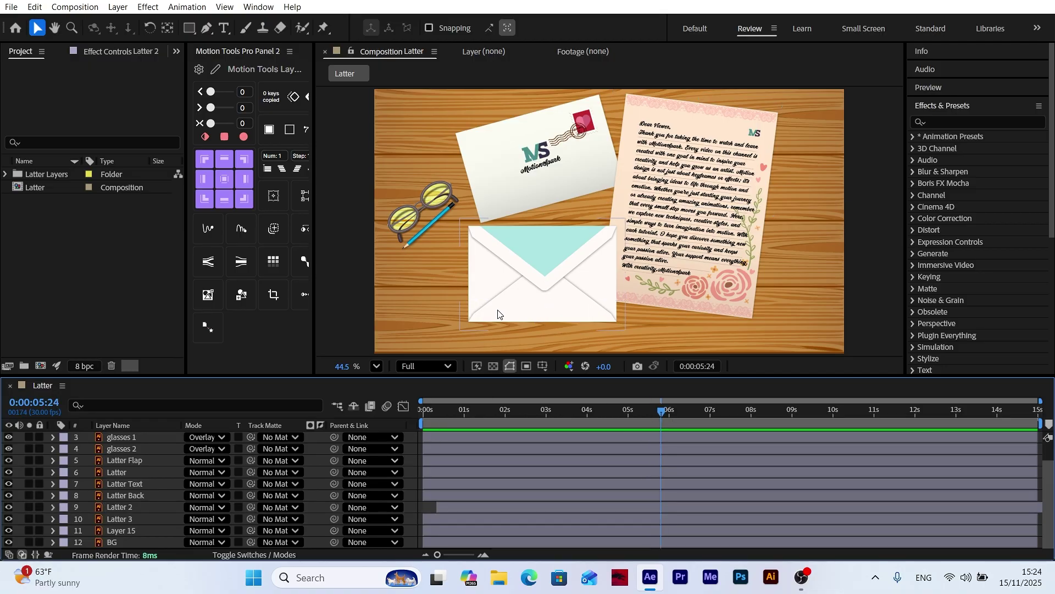
Add a new Null Object and place it over the envelope's centre
left_click(117, 6)
mouse_move(142, 23)
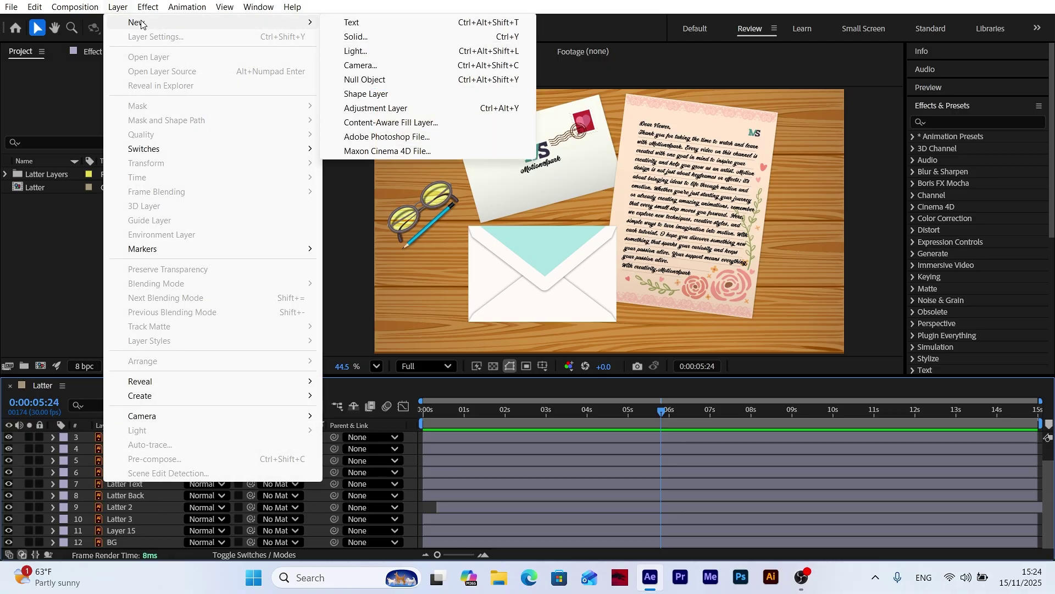
left_click(378, 80)
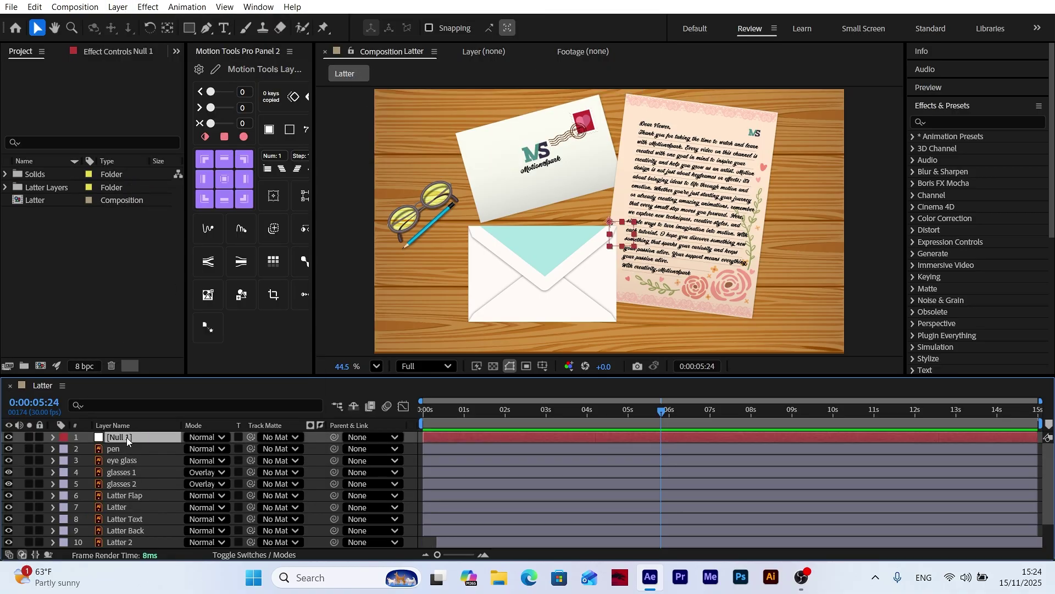
left_click_drag(606, 232, 546, 283)
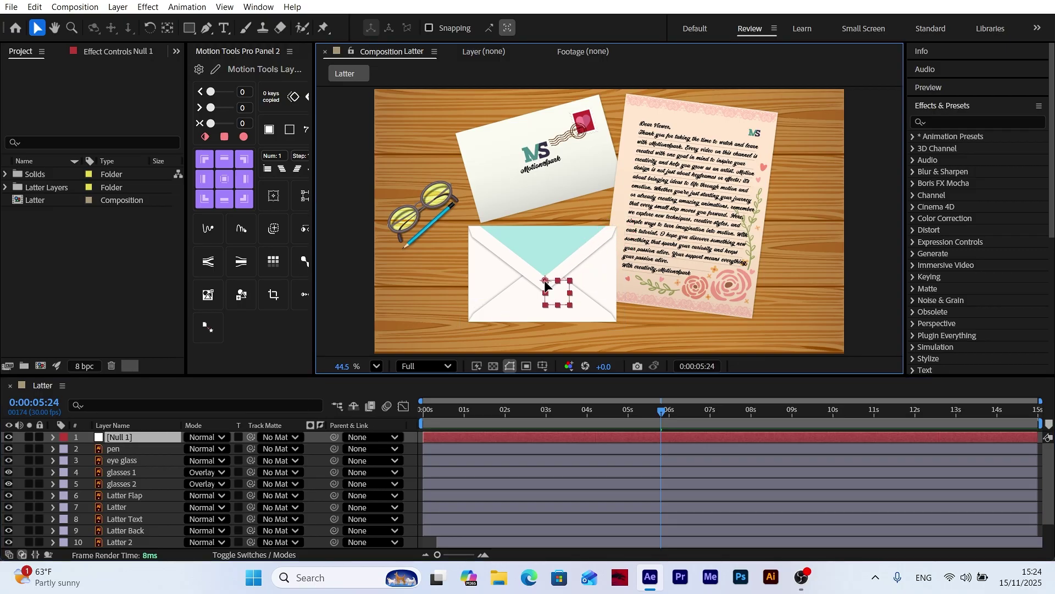
Rename the null to 'Latter Controll' and move it just above the envelope layers
right_click(133, 437)
left_click(170, 398)
type("Latter Controll")
key("Return")
left_click_drag(123, 437, 126, 489)
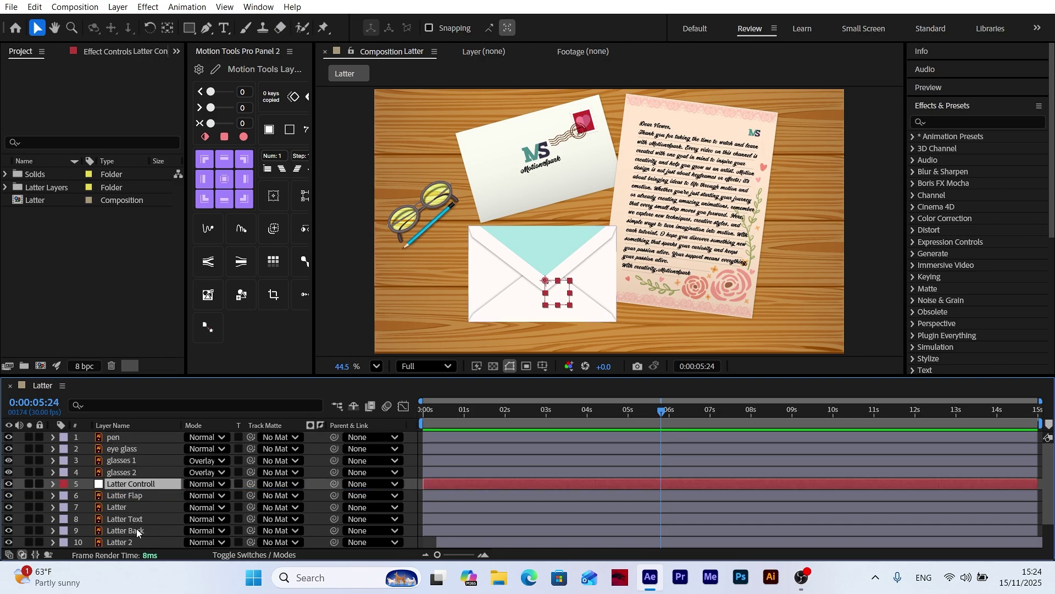
Parent Latter Back, Latter Text, Latter and Latter Flap to Latter Controll
left_click(137, 528)
left_click(134, 519, "ctrl")
left_click(137, 507, "ctrl")
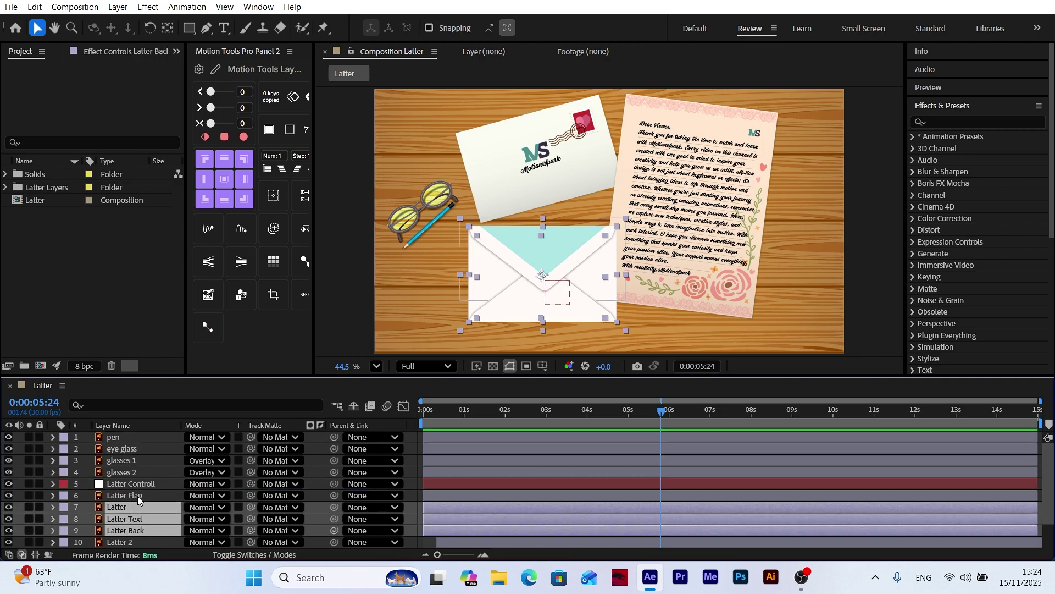
left_click(138, 495, "ctrl")
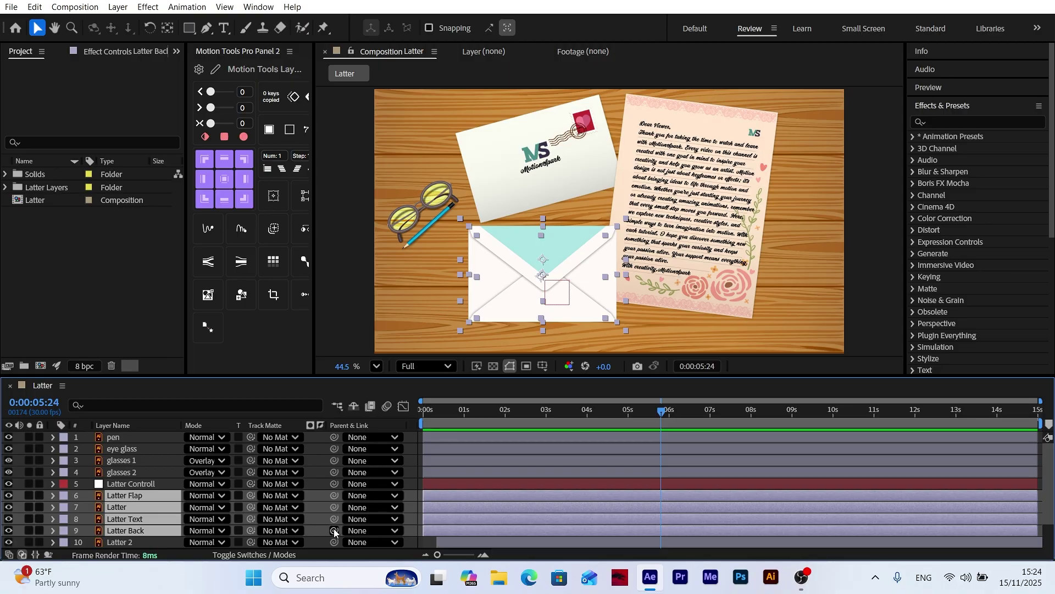
left_click_drag(334, 532, 124, 486)
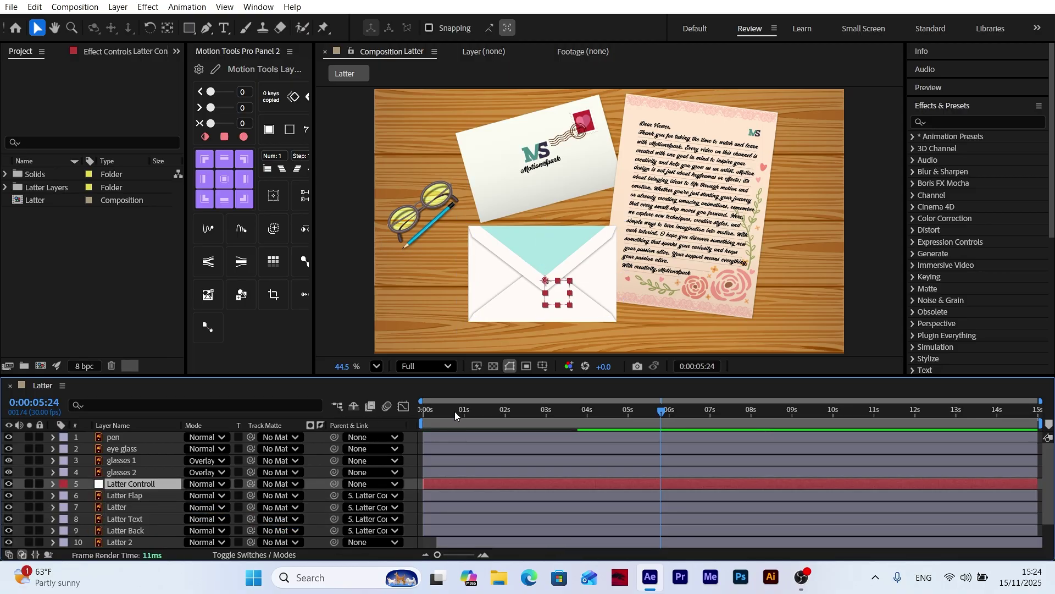
Keyframe Latter Controll's Position and Rotation, with the envelope starting below the frame
key("Home")
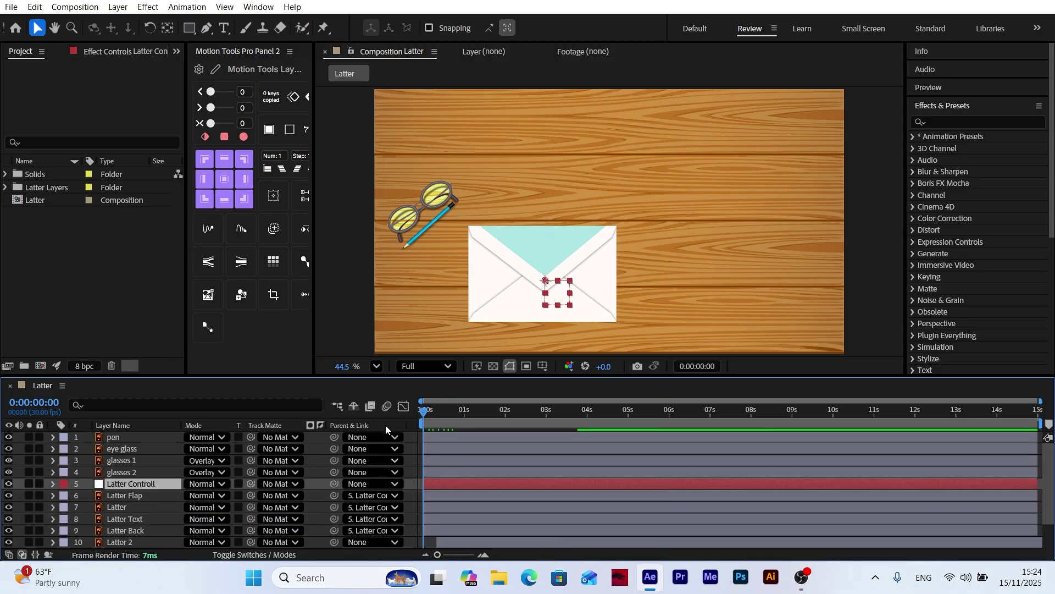
key("p")
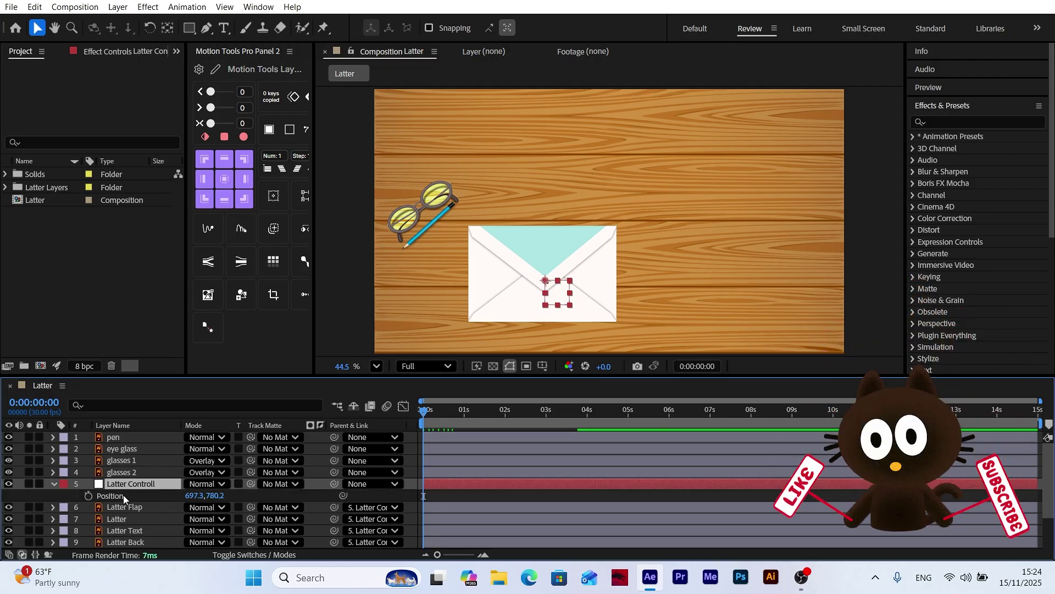
key("shift+r")
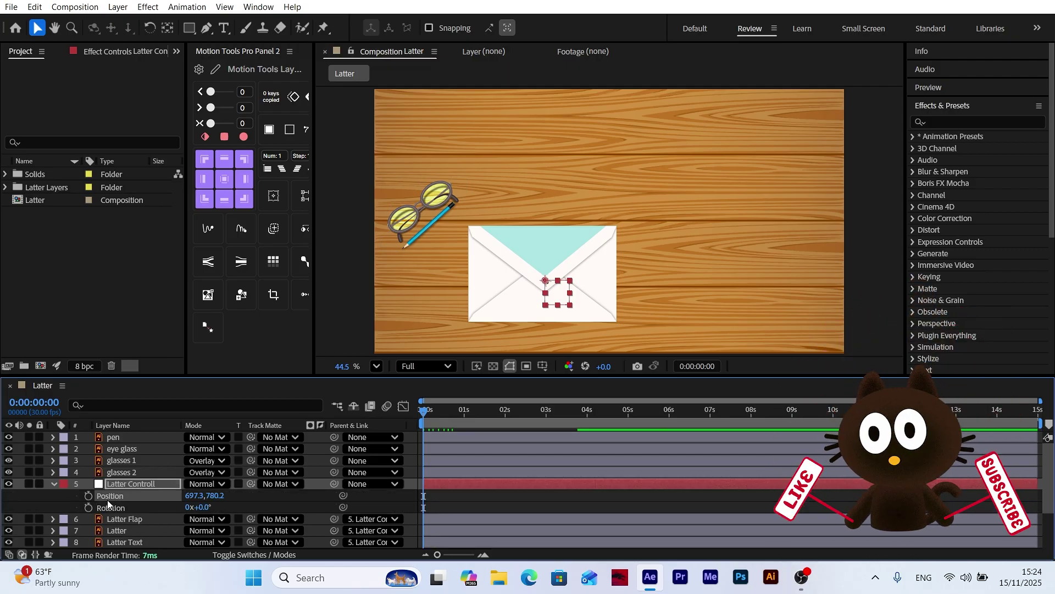
left_click(88, 496)
left_click(88, 508)
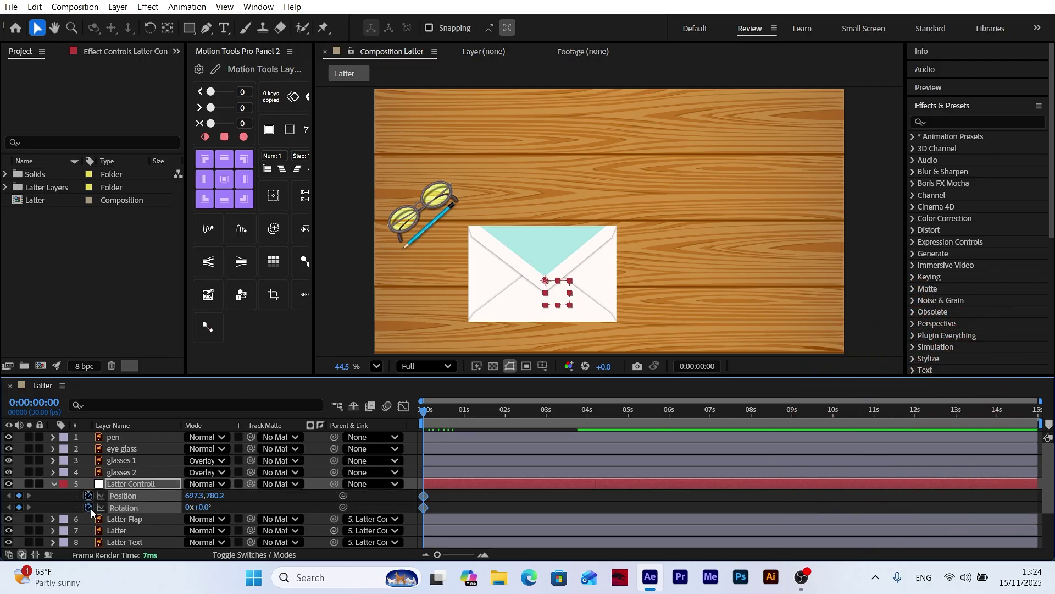
left_click(698, 366)
type("310")
key("Return")
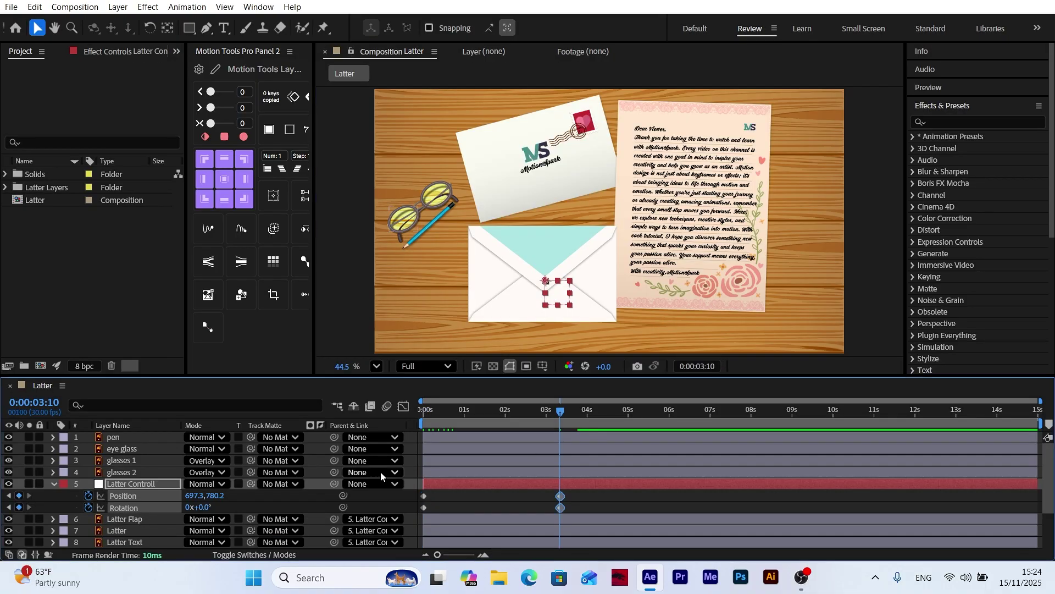
left_click_drag(554, 410, 423, 410)
left_click(384, 501)
left_click(123, 484)
left_click_drag(545, 297, 500, 434)
At 3:10 set the null's Rotation to 1x+19° and Easy Ease its keyframes
key("k")
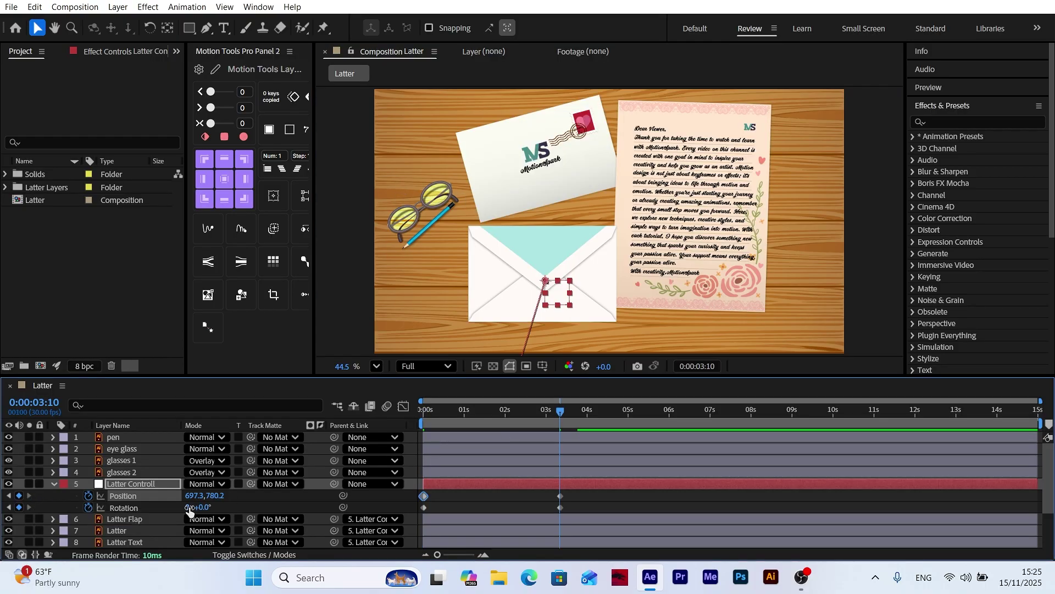
left_click(189, 508)
type("379")
key("Return")
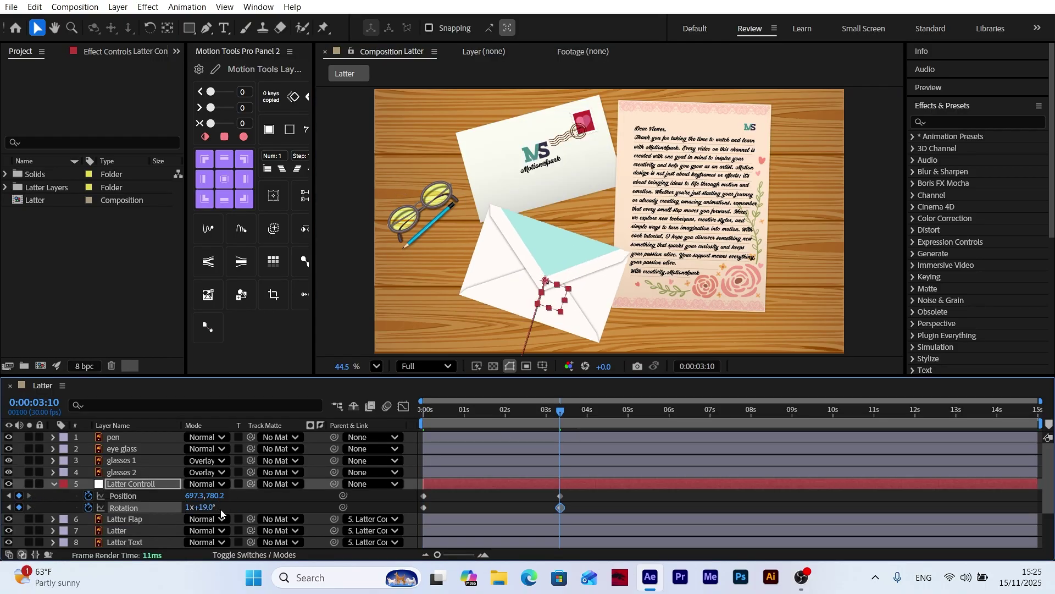
left_click_drag(578, 490, 409, 512)
right_click(423, 507)
left_click(637, 339)
left_click(404, 407)
left_click(405, 406)
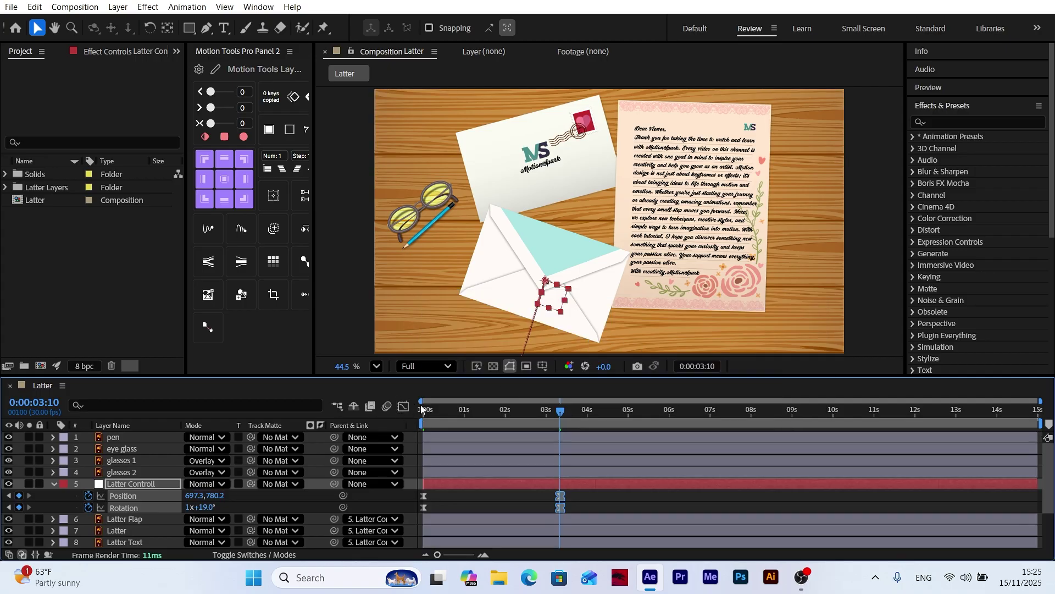
Shift Latter Controll's Rotation keyframes about four frames later and preview
key("Page_Up")
left_click_drag(551, 414, 390, 443)
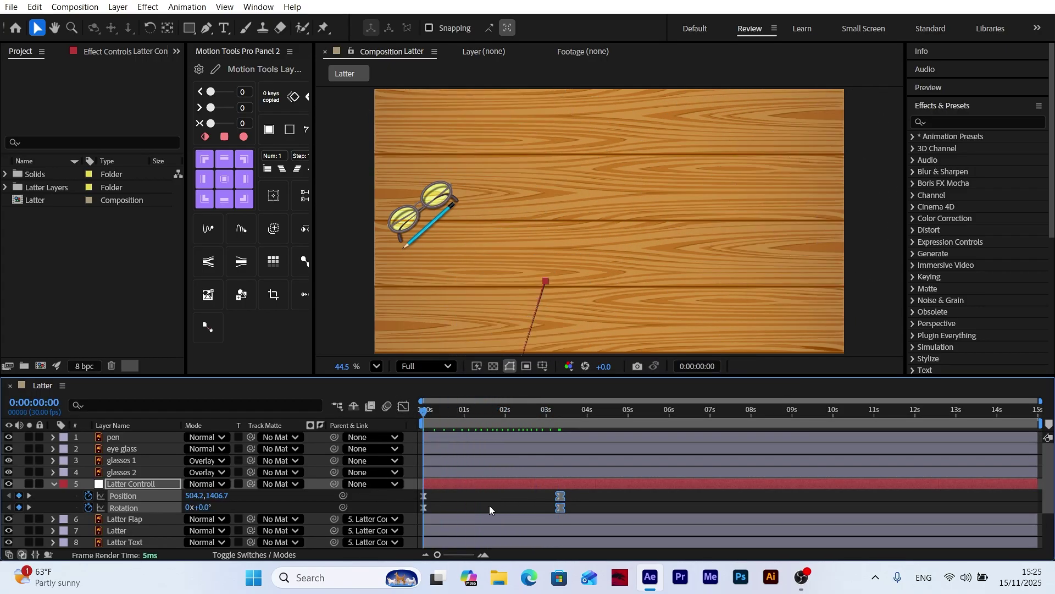
left_click_drag(581, 506, 424, 508)
key("alt+Right")
key("alt+Right")
key("alt+Right")
key("alt+Right")
left_click(402, 502)
left_click(54, 483)
key("space")
left_click(424, 420)
key("space")
Make Latter Controll through Latter Back start at 0:00:00:20 and preview the timing
left_click(705, 366)
type("20")
key("Return")
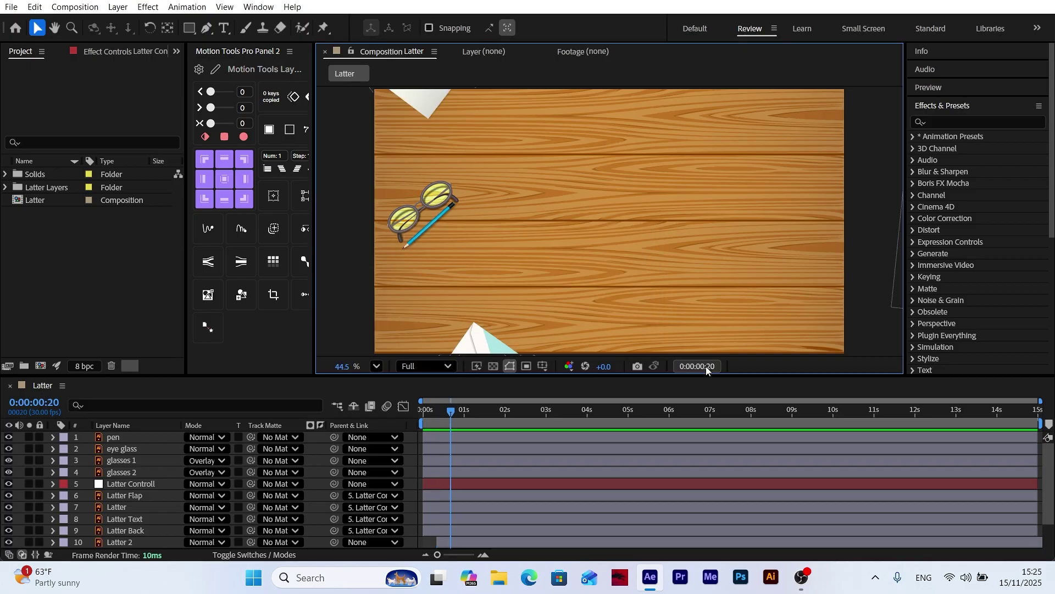
left_click_drag(136, 487, 127, 531)
left_click_drag(439, 486, 466, 486)
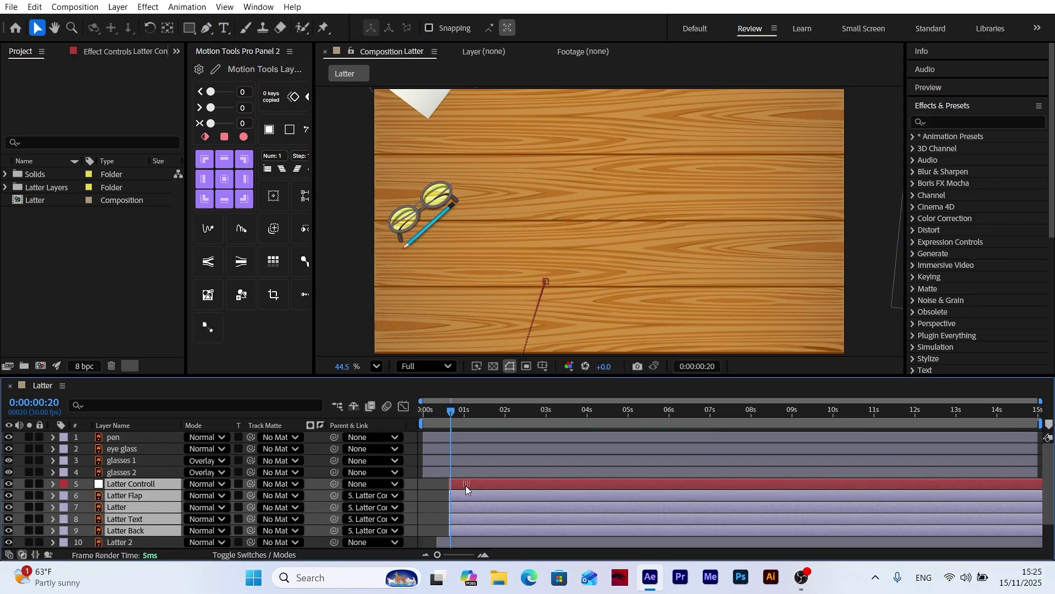
key("Home")
left_click(431, 500)
key("space")
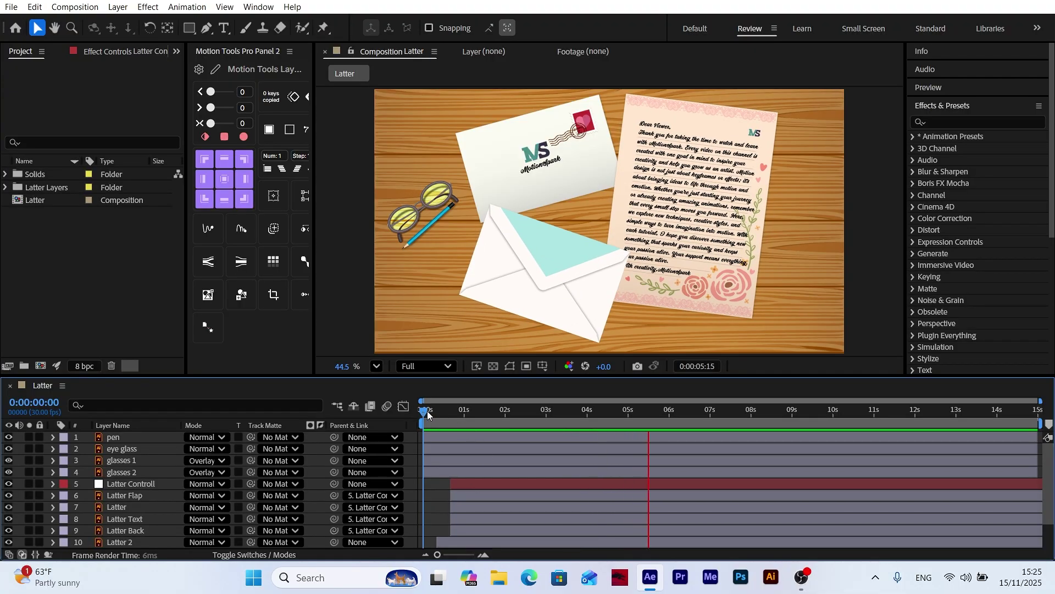
left_click_drag(430, 410, 578, 429)
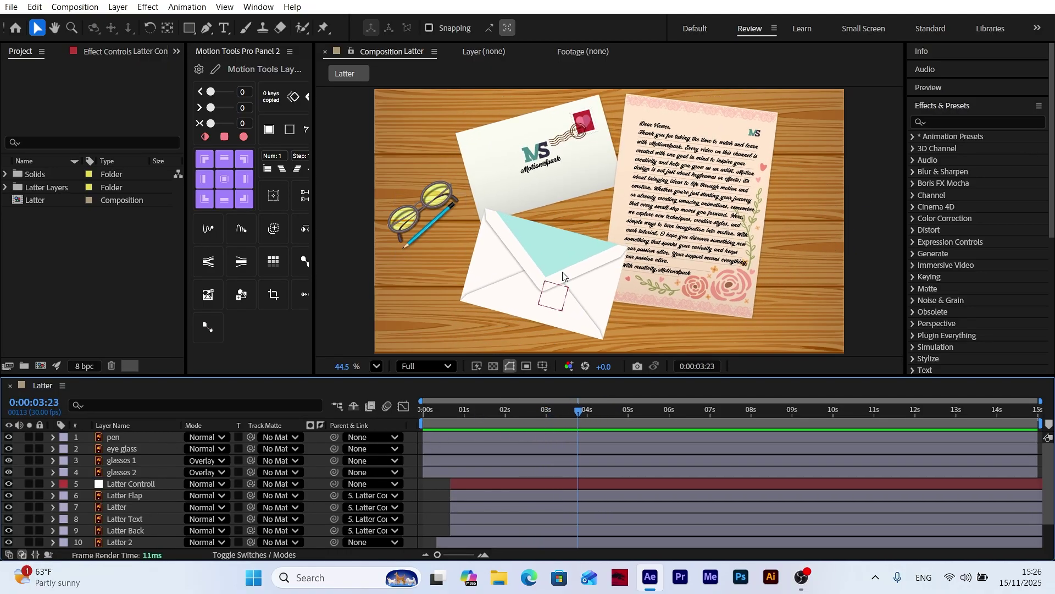
Move the Latter Flap anchor point up to the envelope fold with Pan Behind, then refit the comp view
left_click(549, 256)
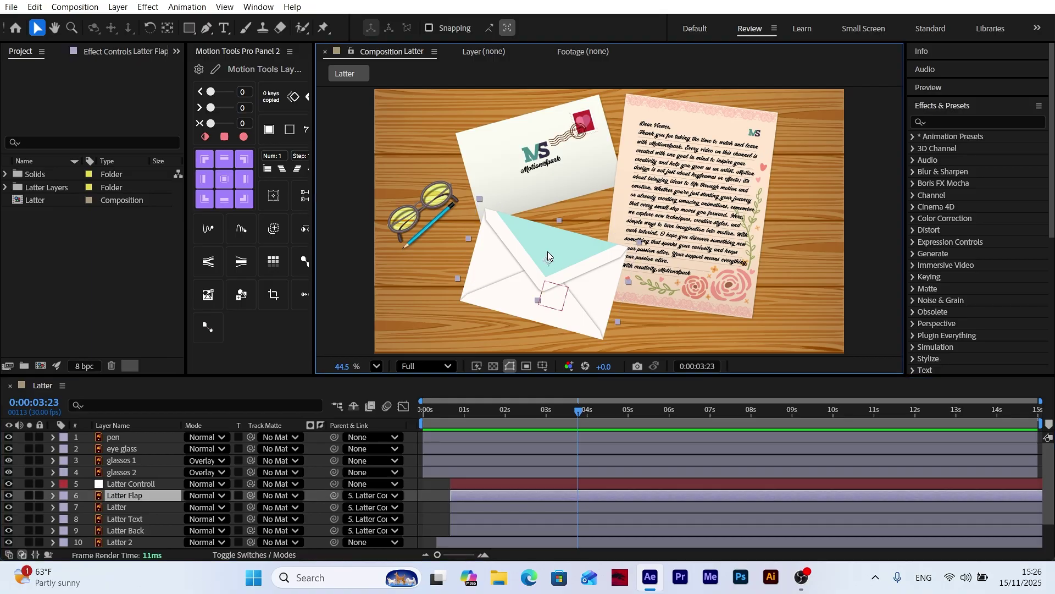
left_click(168, 29)
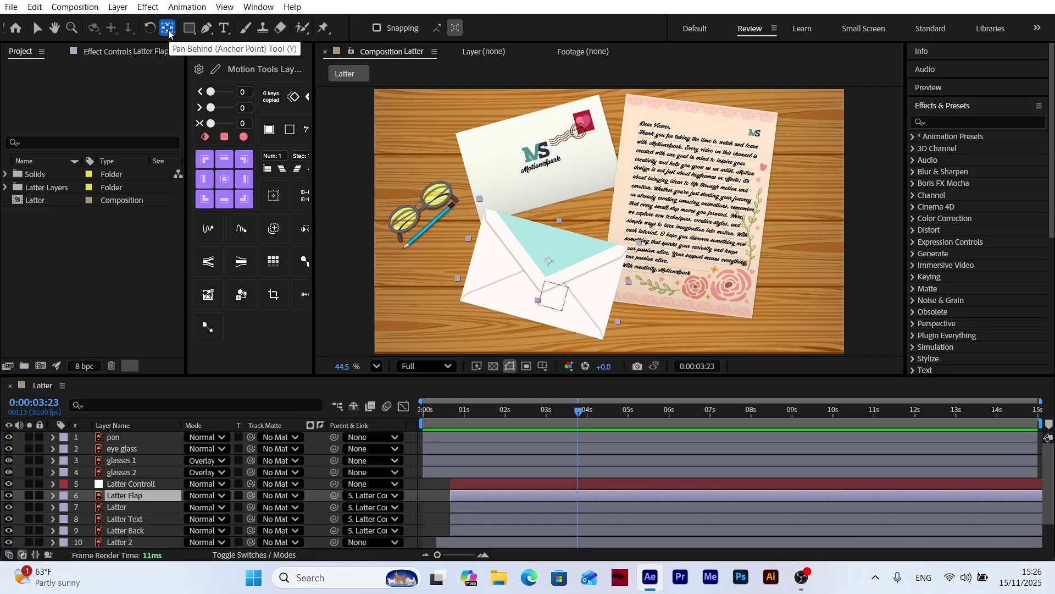
scroll(536, 258, "up", 5)
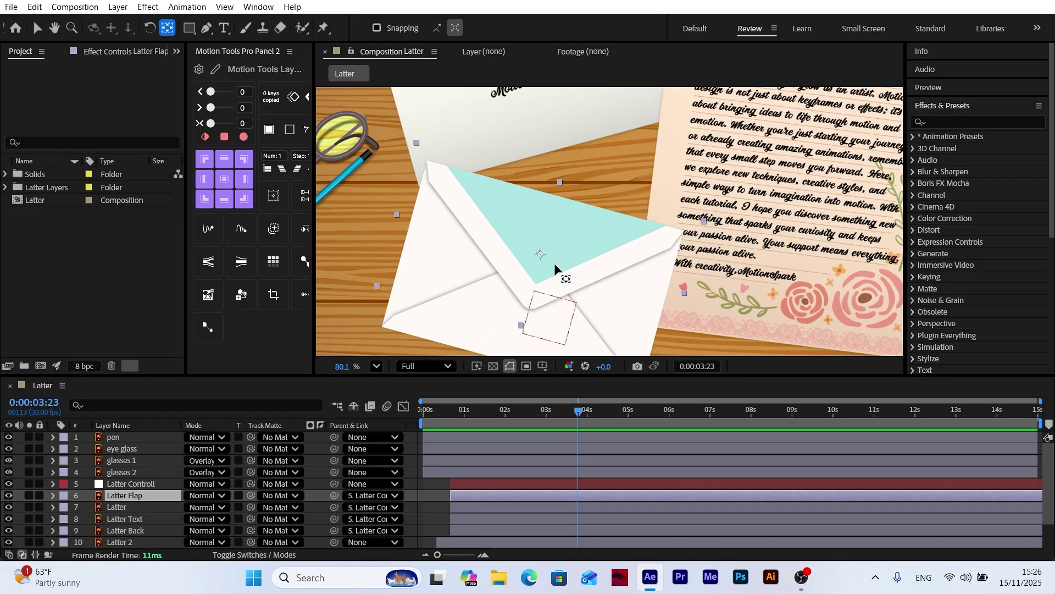
left_click_drag(536, 256, 557, 193)
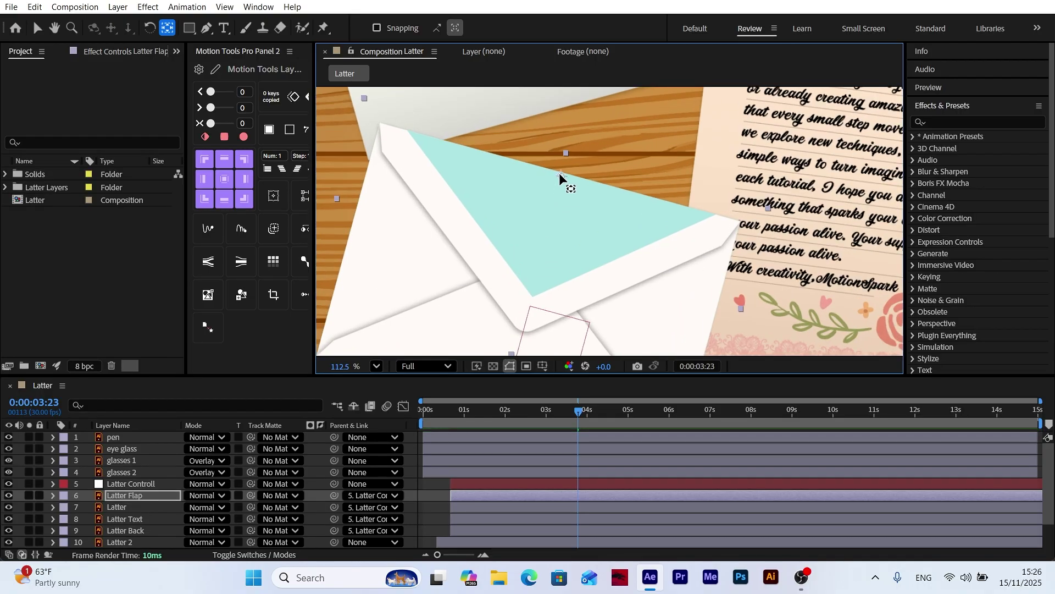
scroll(564, 175, "up", 4)
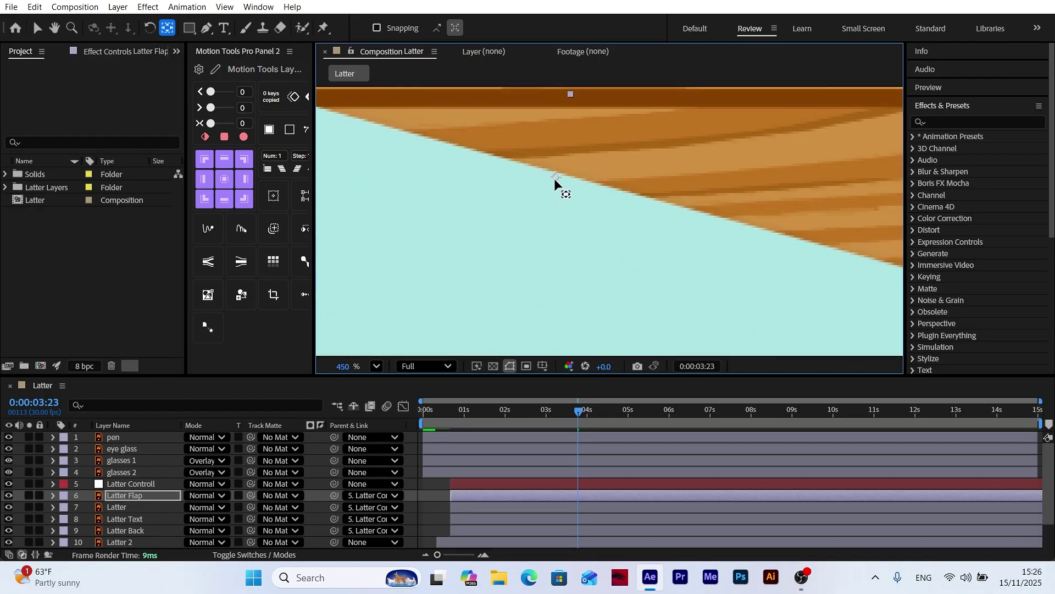
left_click(376, 367)
left_click(412, 112)
left_click(37, 27)
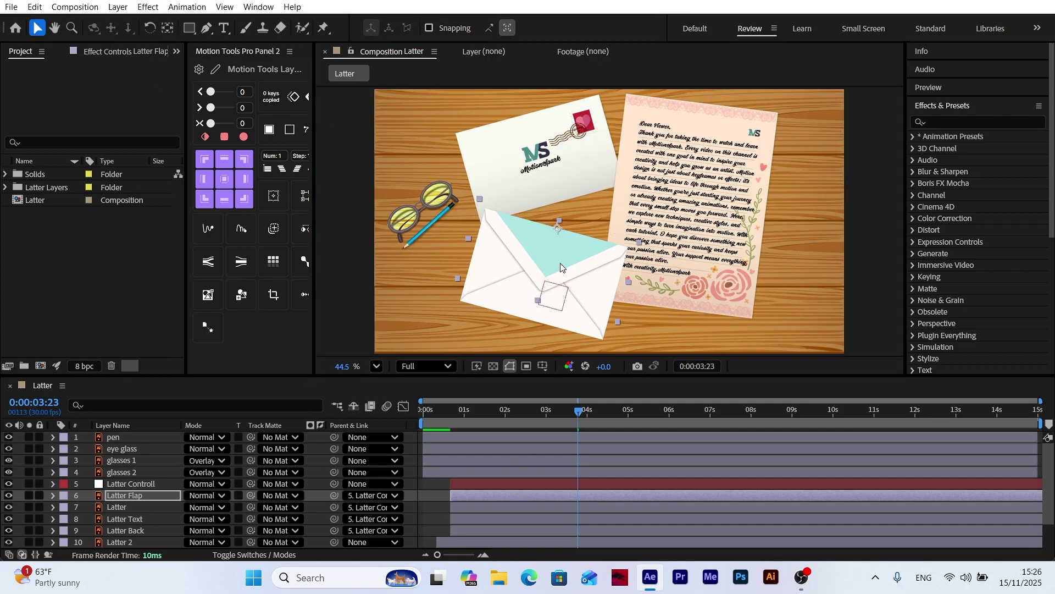
Make Latter Flap 3D and keyframe X Rotation from 0 at 3:23 to -180 at 6:03
left_click(265, 555)
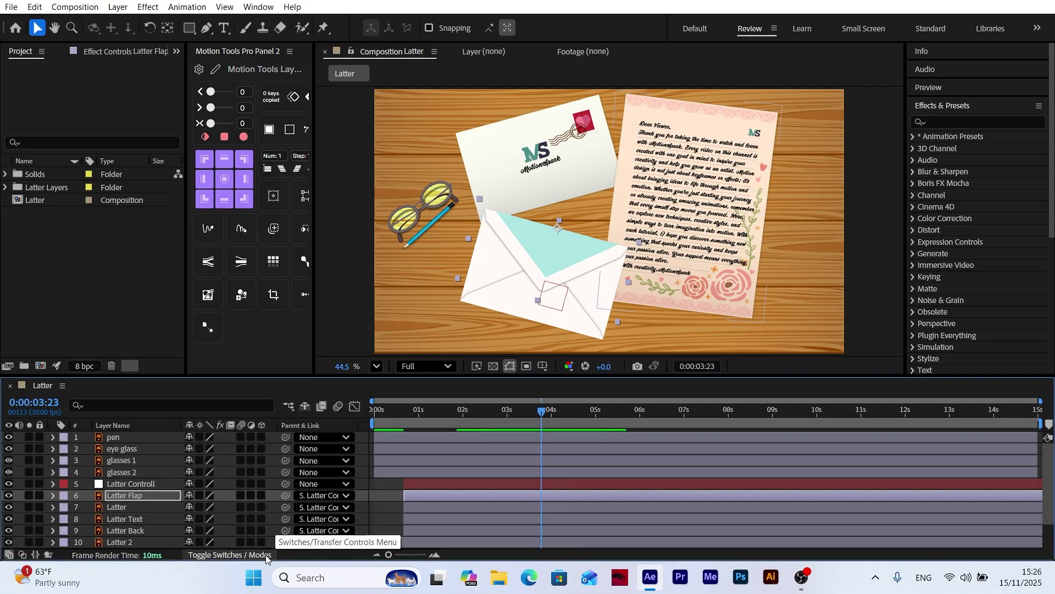
left_click(262, 495)
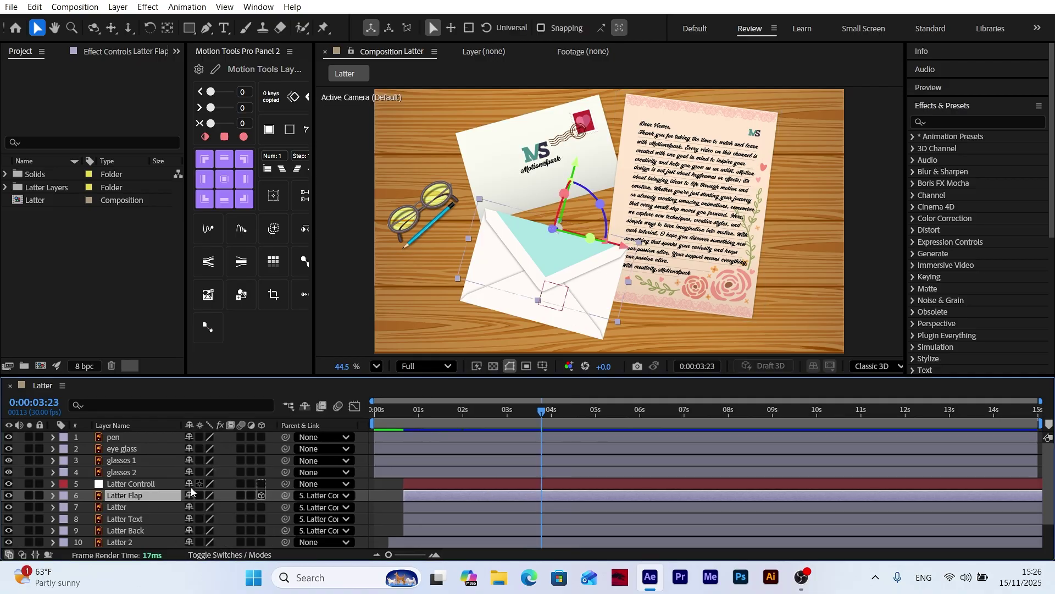
key("r")
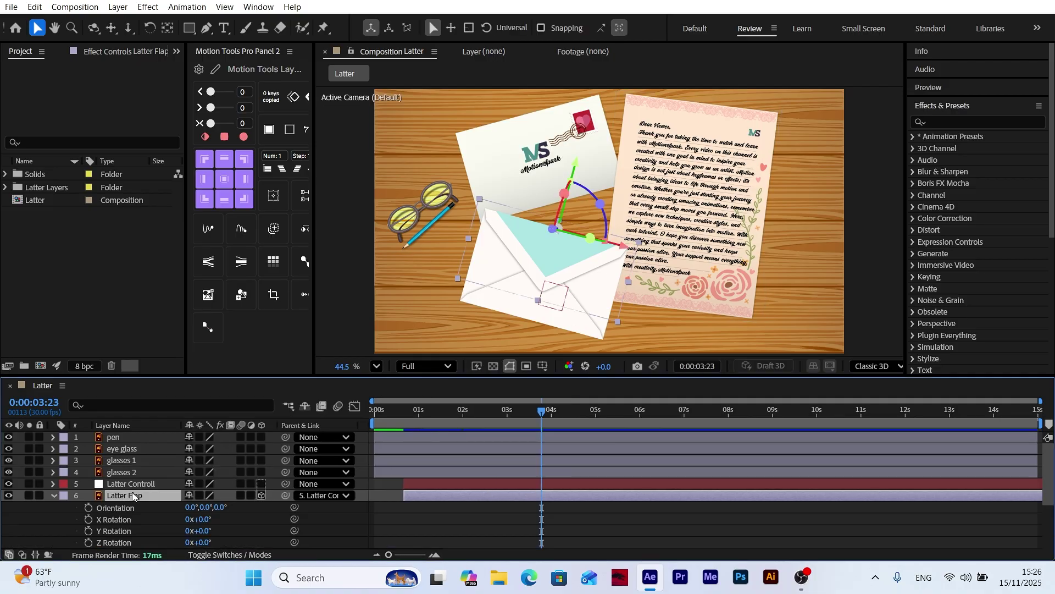
left_click(120, 522)
left_click(88, 520)
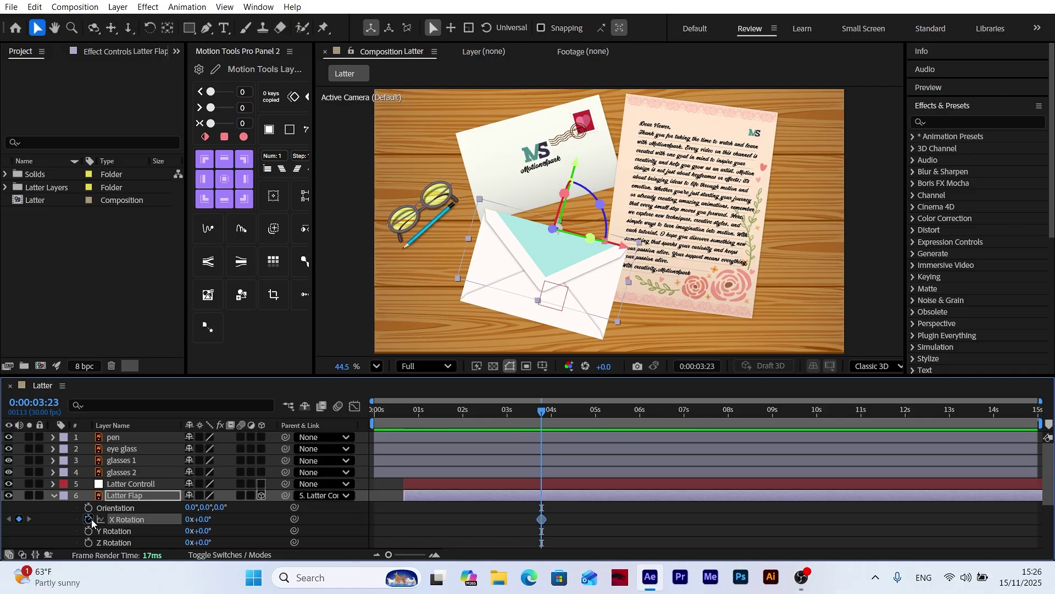
left_click(699, 366)
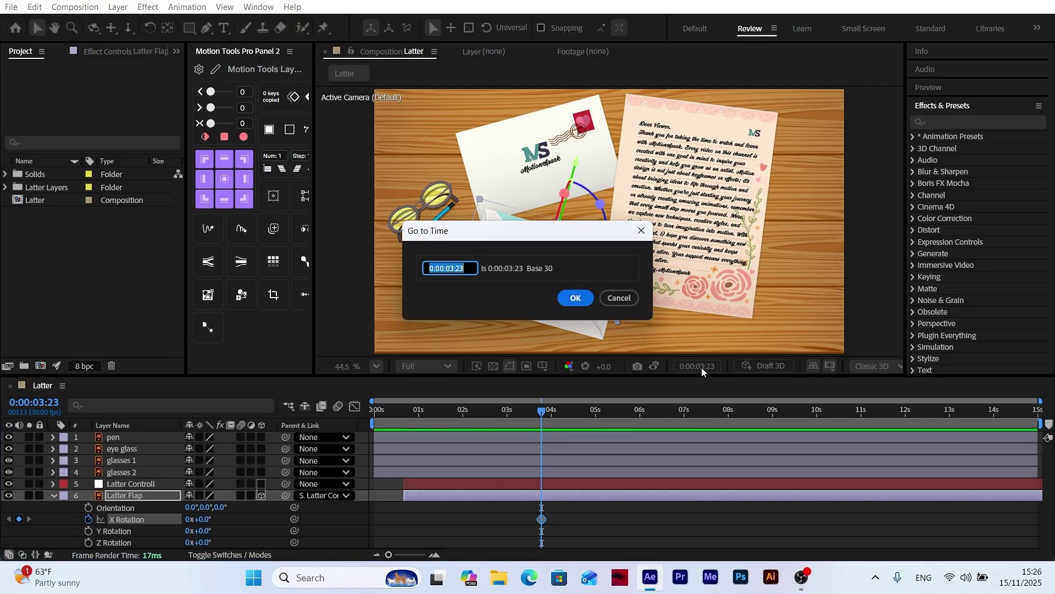
type("+70")
left_click(575, 298)
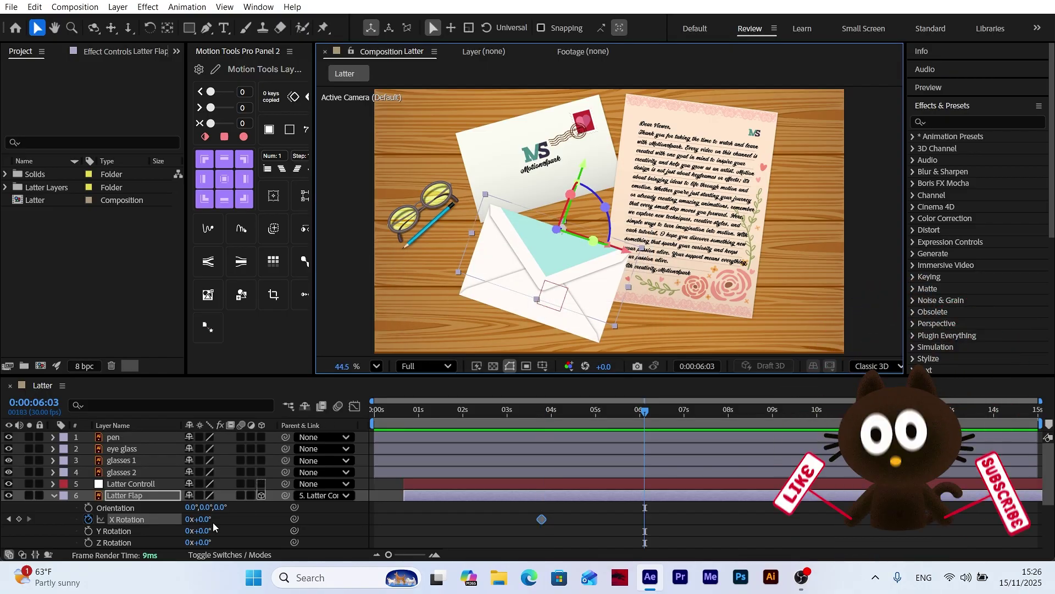
left_click(208, 519)
type("-180")
key("Return")
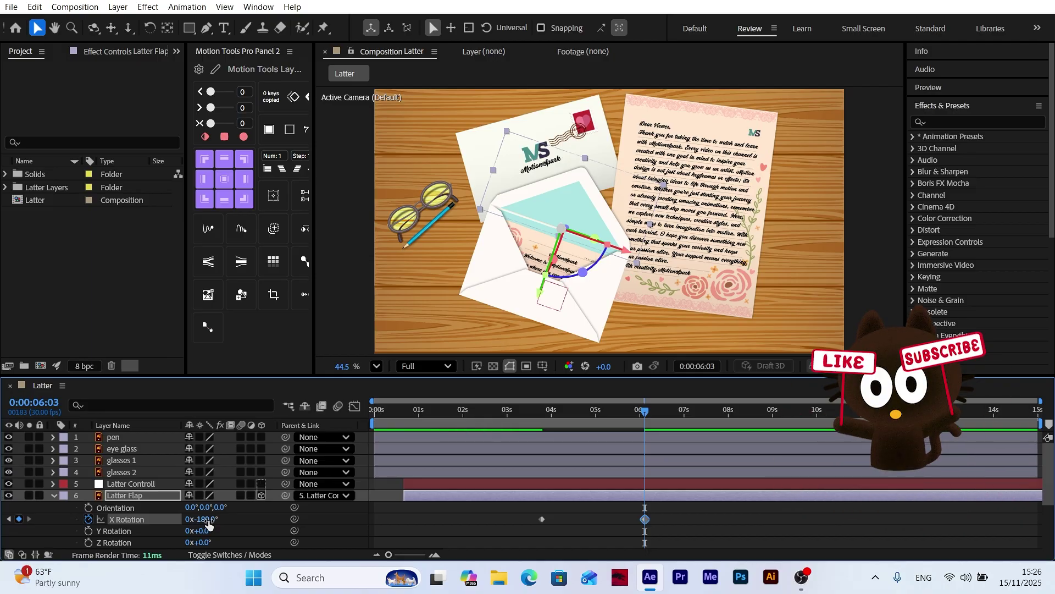
Easy Ease both X Rotation keyframes, check the speed graph, and scrub back to review the opening
left_click_drag(682, 515, 543, 523)
right_click(543, 523)
mouse_move(614, 572)
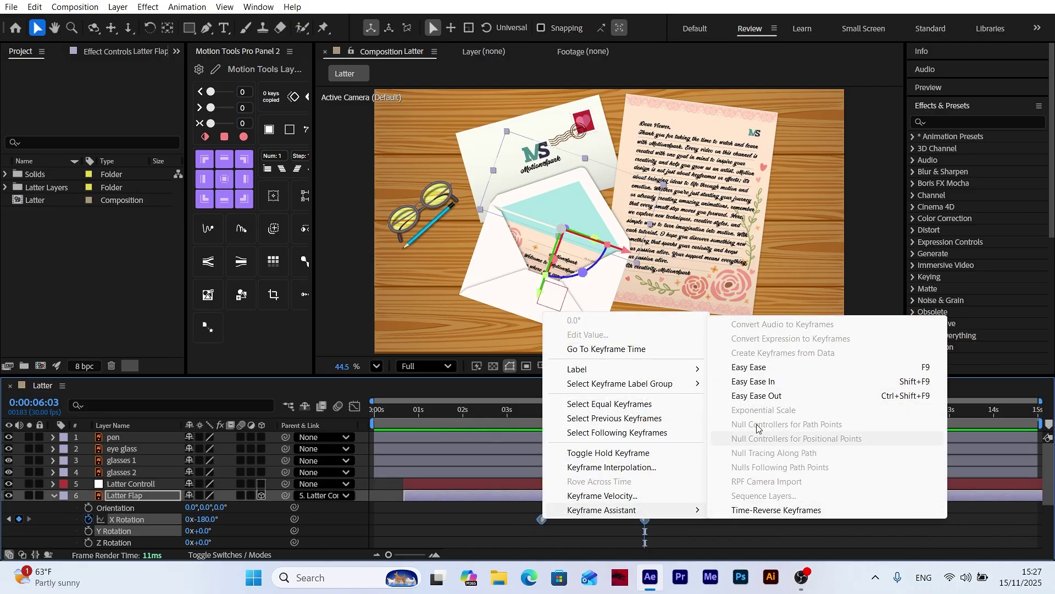
left_click(756, 366)
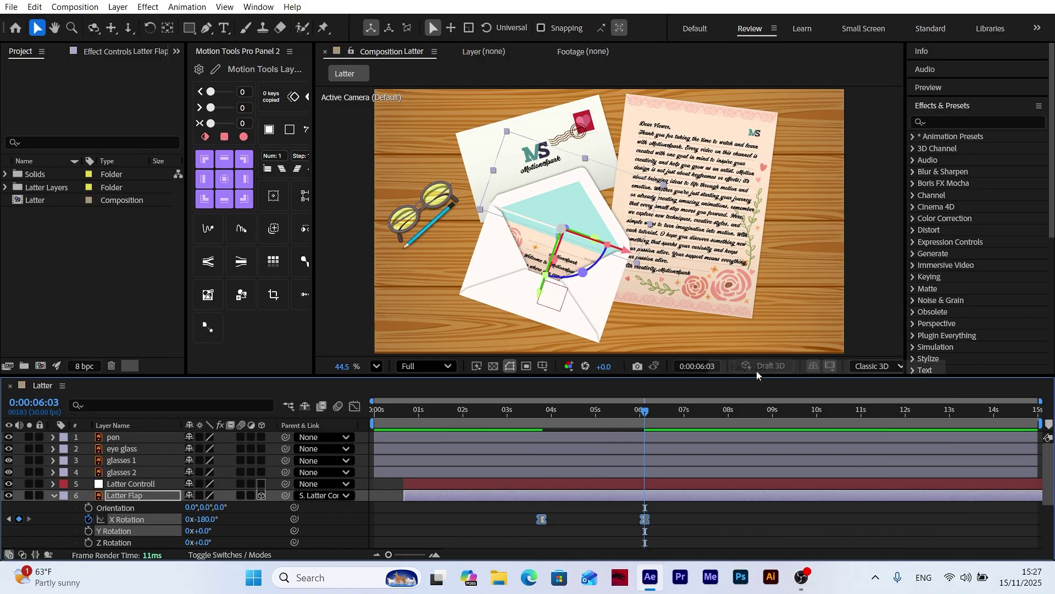
left_click(355, 407)
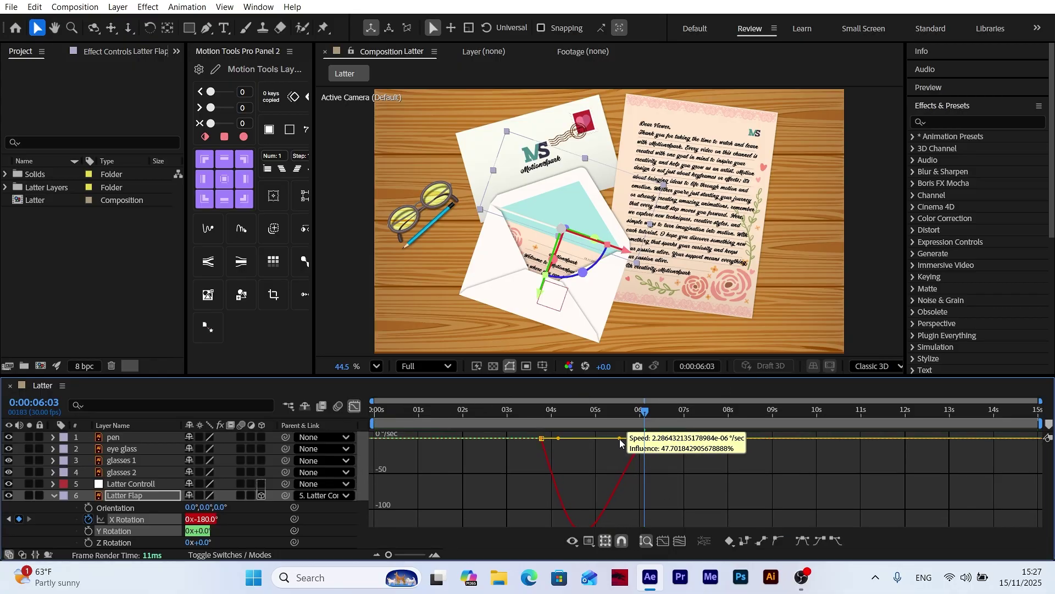
left_click(356, 407)
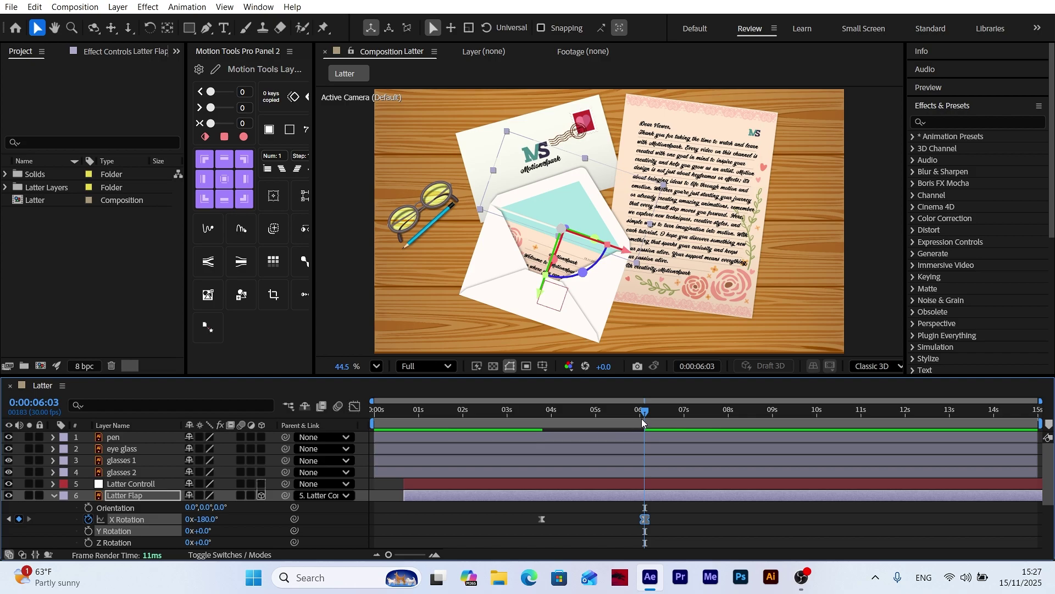
left_click_drag(641, 418, 613, 427)
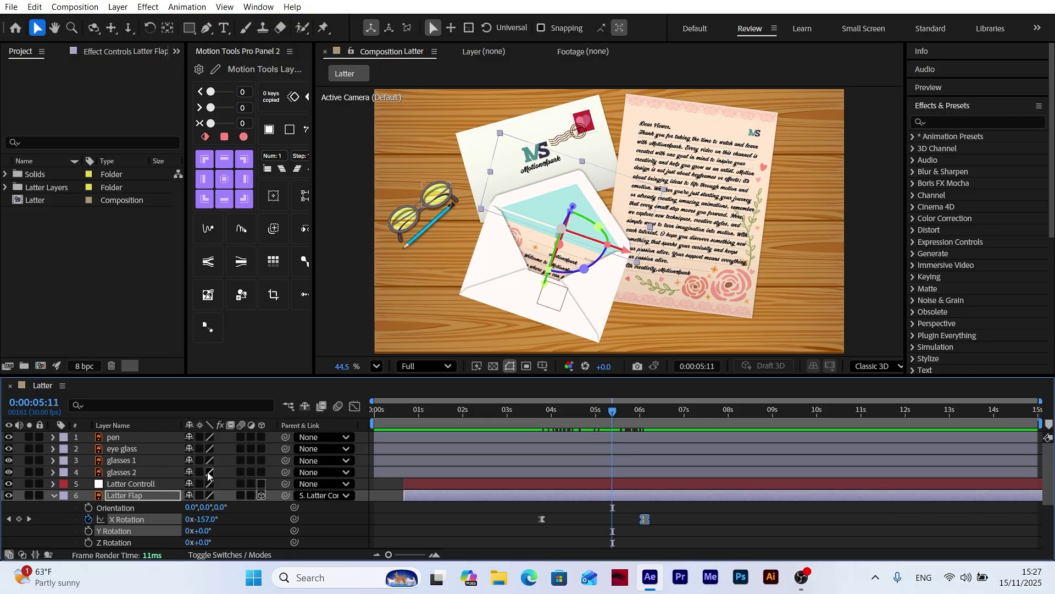
Keyframe Latter Text's Position and lift the letter out of the envelope by 7:21
scroll(144, 495, "down", 2)
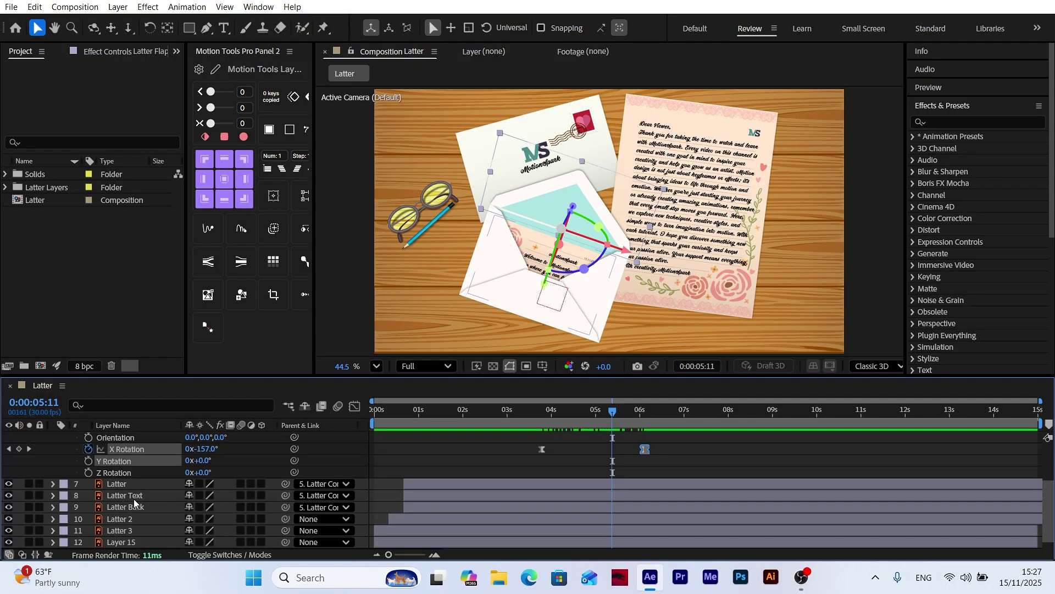
left_click(134, 499)
key("alt+shift+p")
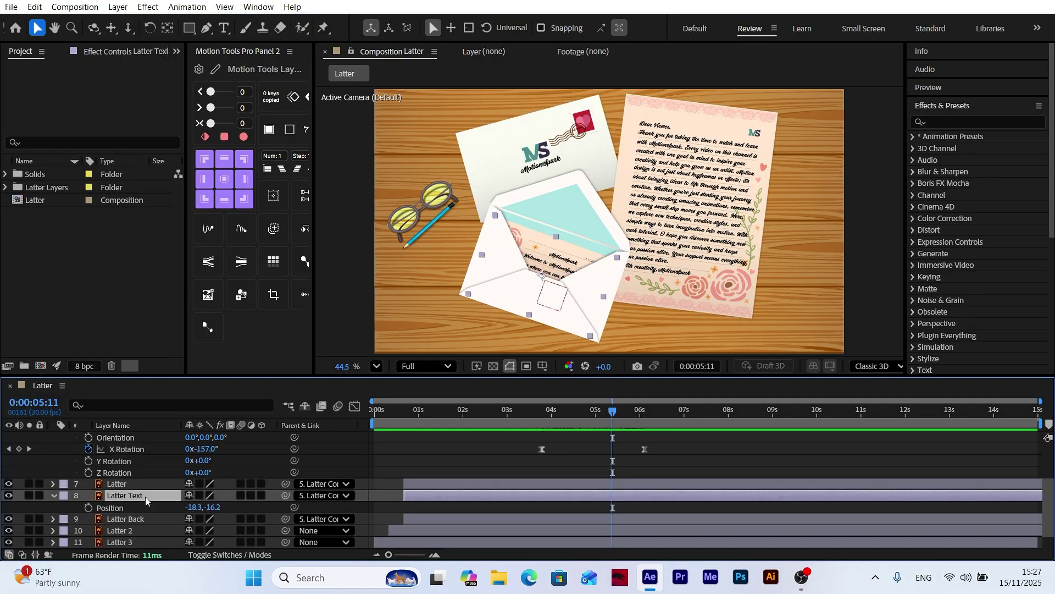
left_click(697, 365)
type("+70")
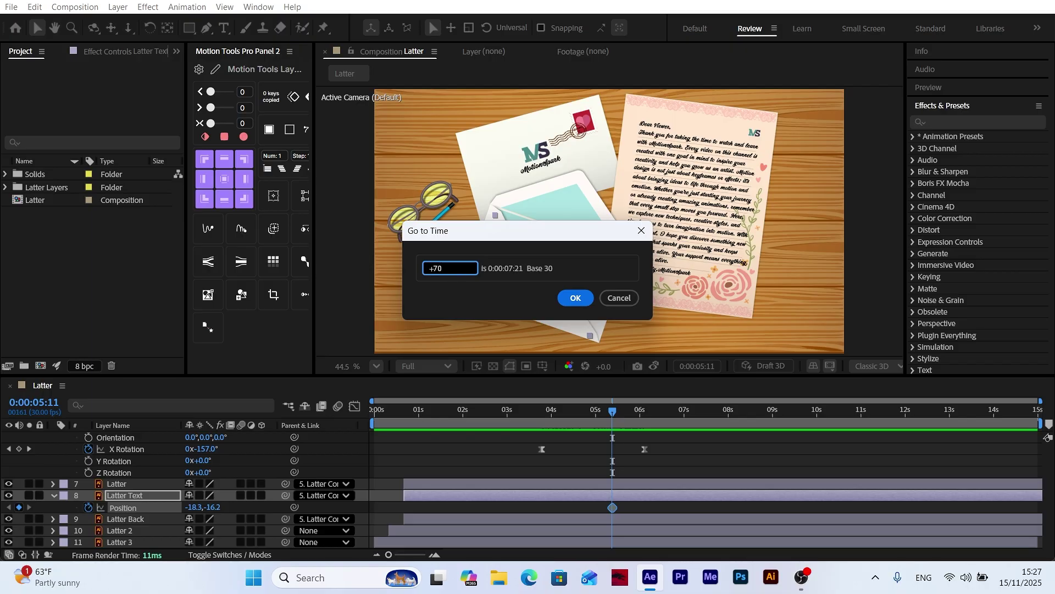
left_click(574, 298)
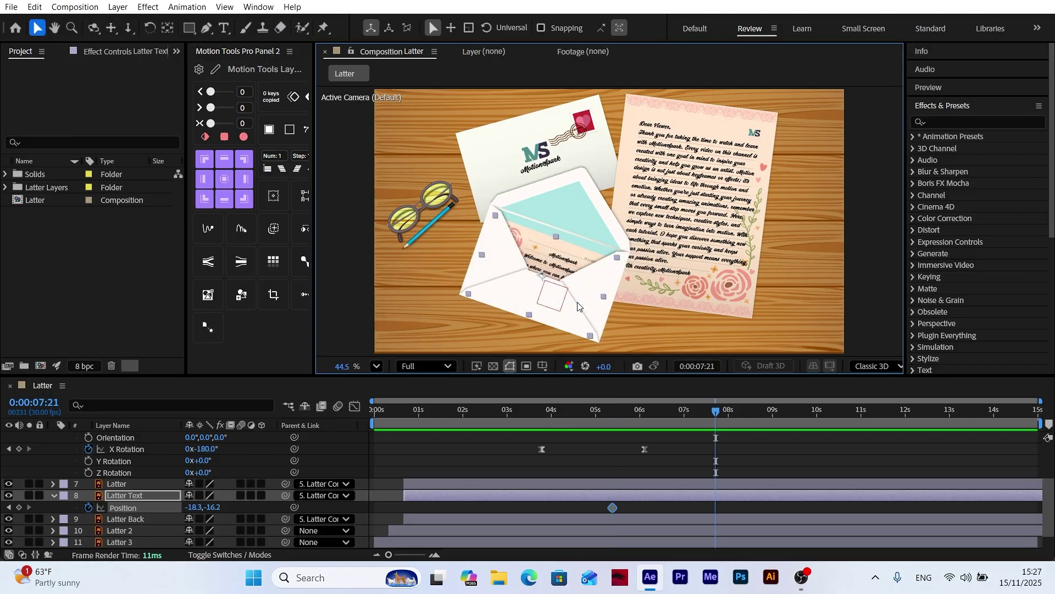
key("alt+shift+p")
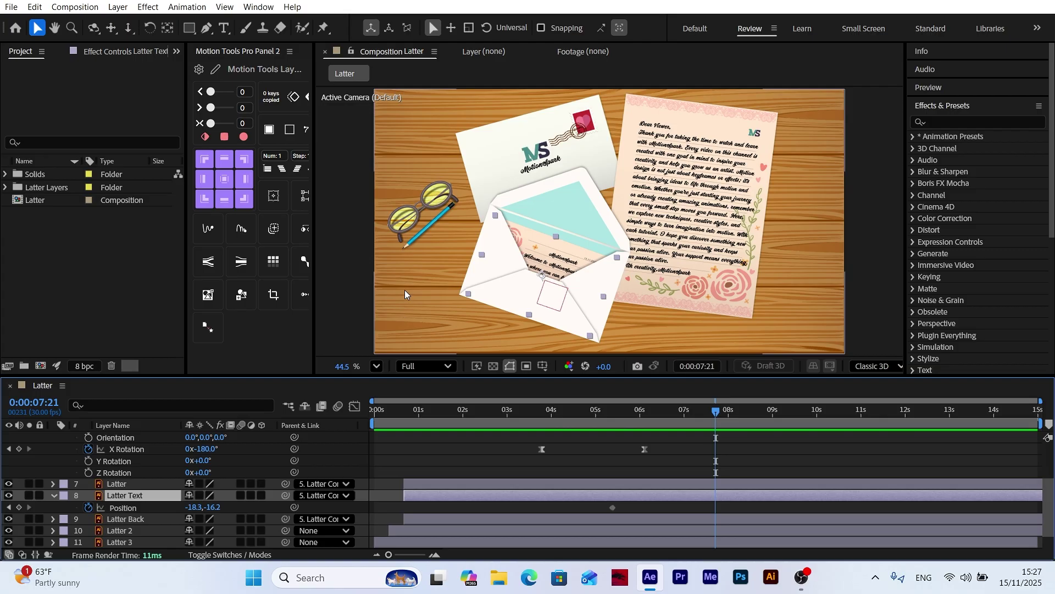
left_click_drag(543, 275, 566, 218)
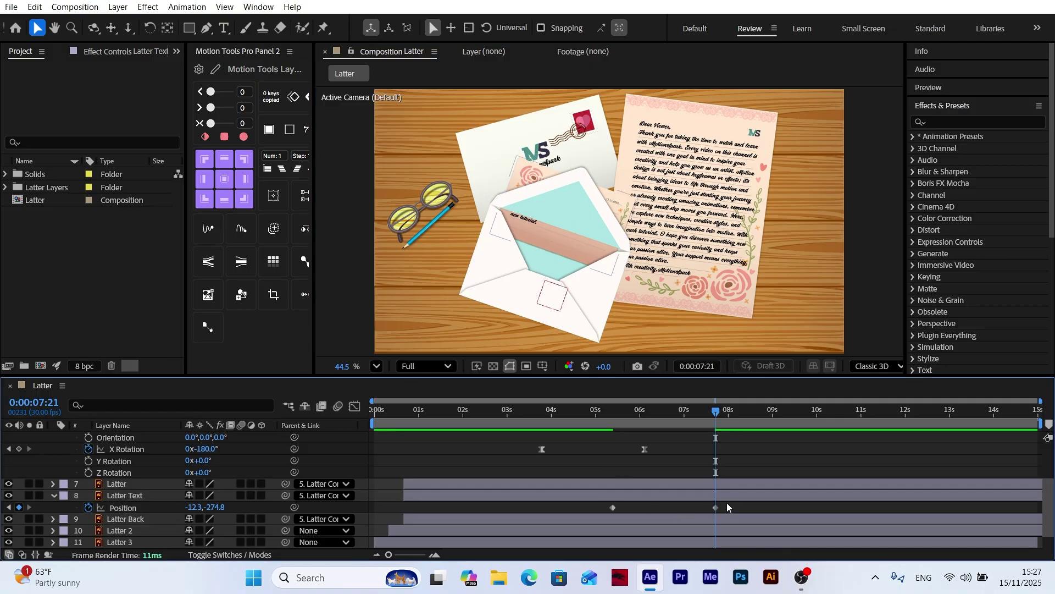
Easy Ease both Position keyframes, inspect the speed curve, and scrub back to about 5:12
left_click_drag(727, 502, 598, 512)
right_click(613, 511)
mouse_move(671, 497)
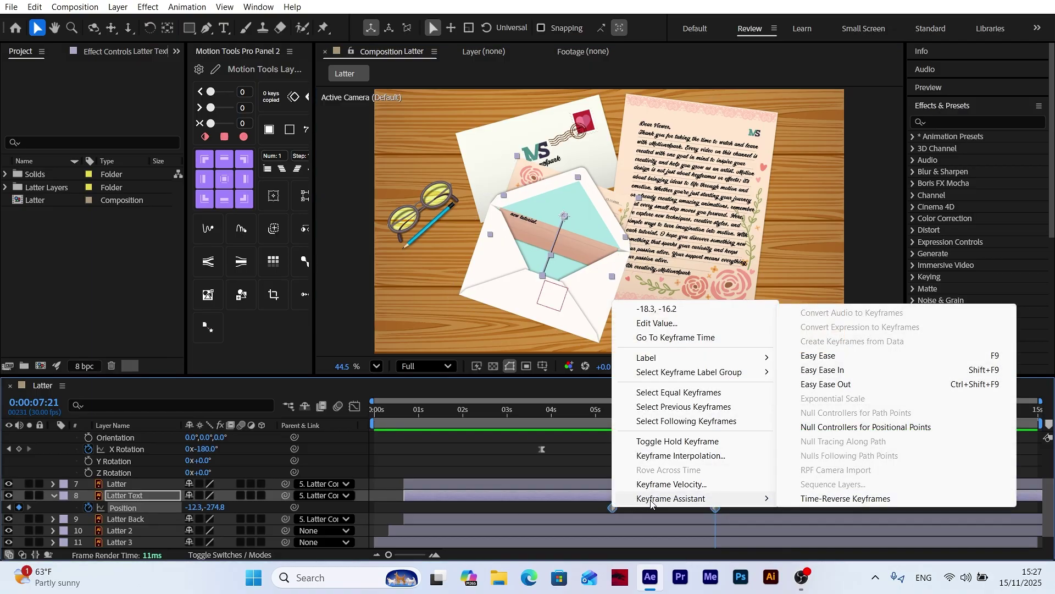
left_click(819, 353)
left_click(355, 406)
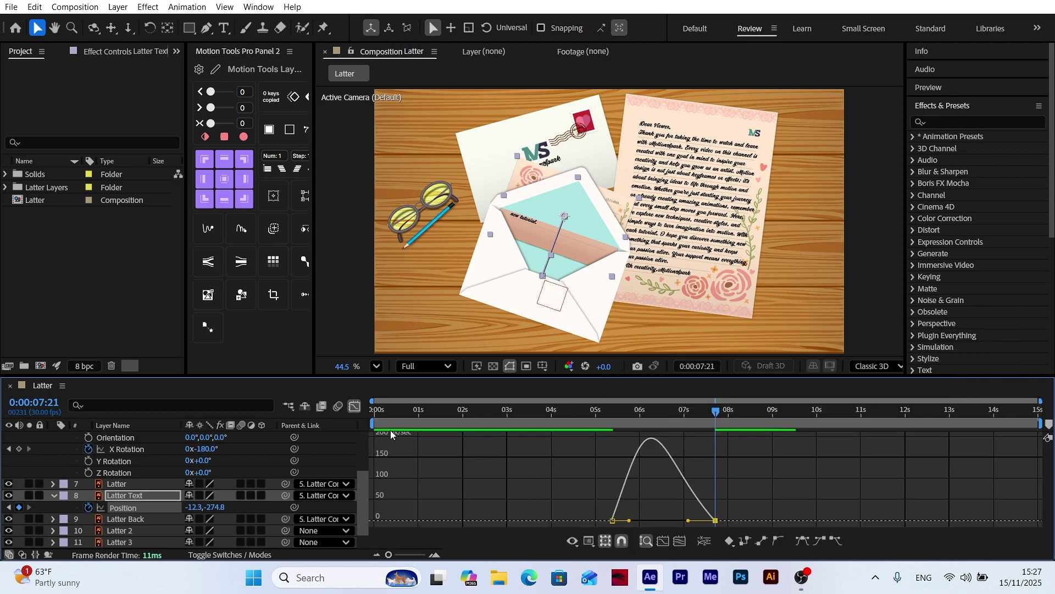
left_click(356, 410)
left_click_drag(664, 409, 625, 415)
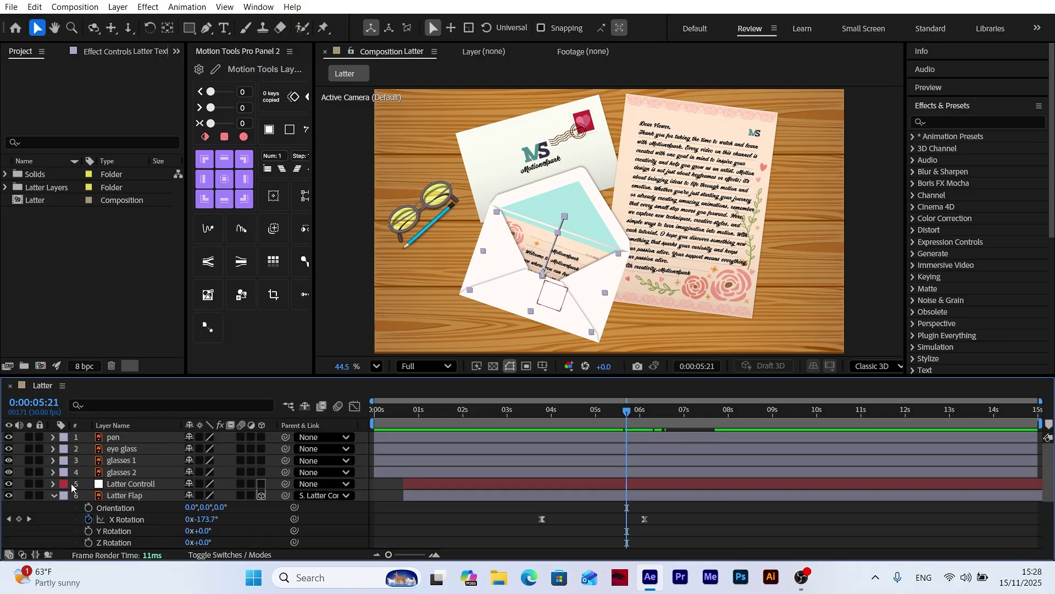
Split the Latter Flap layer at 5:21 with Edit > Split Layer
scroll(127, 494, "up", 1)
left_click(129, 497)
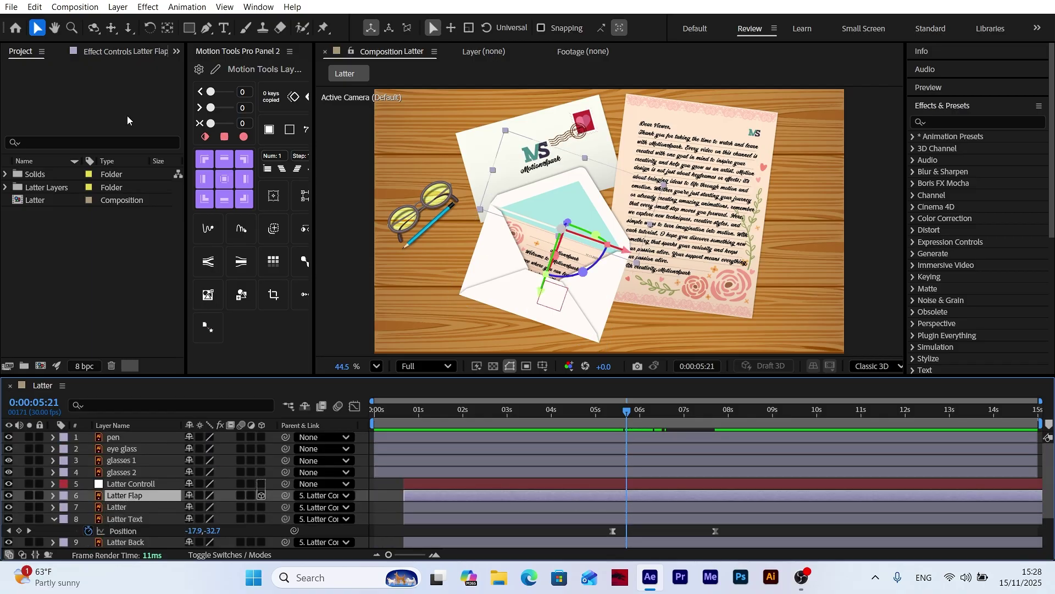
left_click(34, 7)
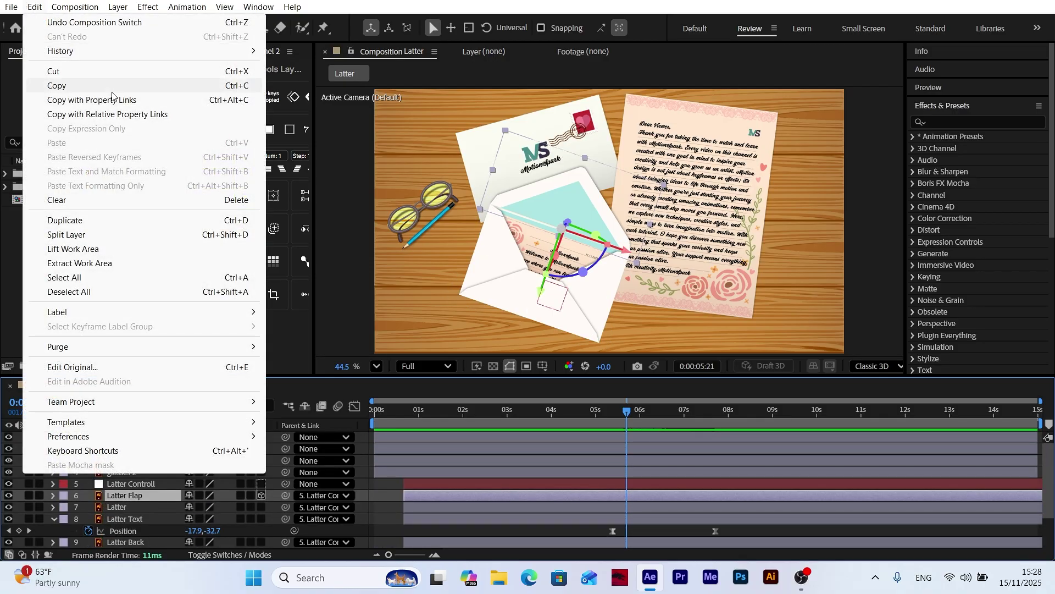
left_click(77, 235)
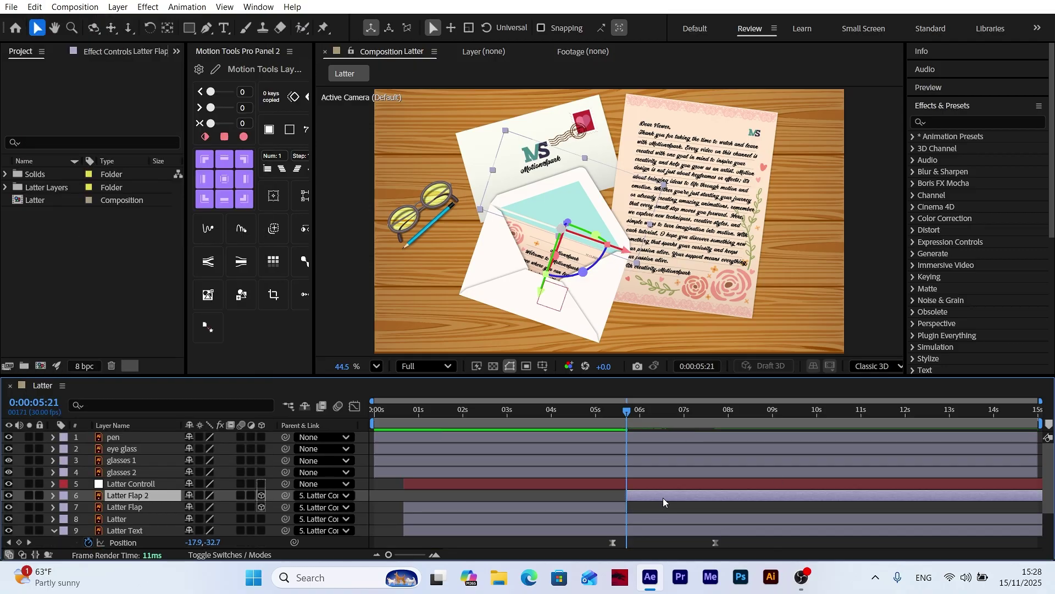
Move Latter Flap 2 below Latter Text and check the overlap around 5:21
scroll(169, 498, "down", 1)
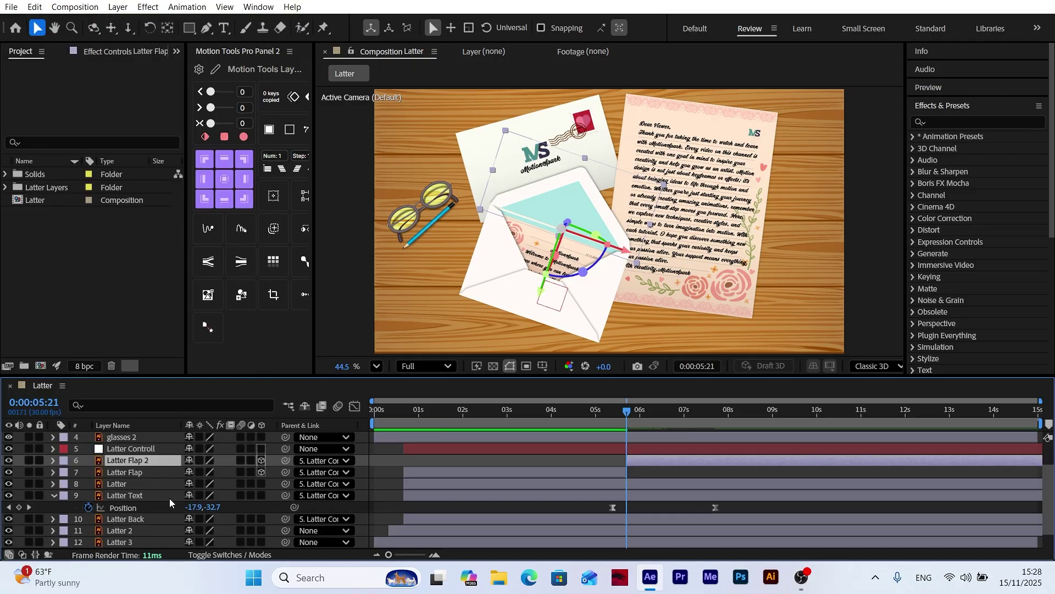
left_click(52, 495)
left_click_drag(130, 464, 136, 499)
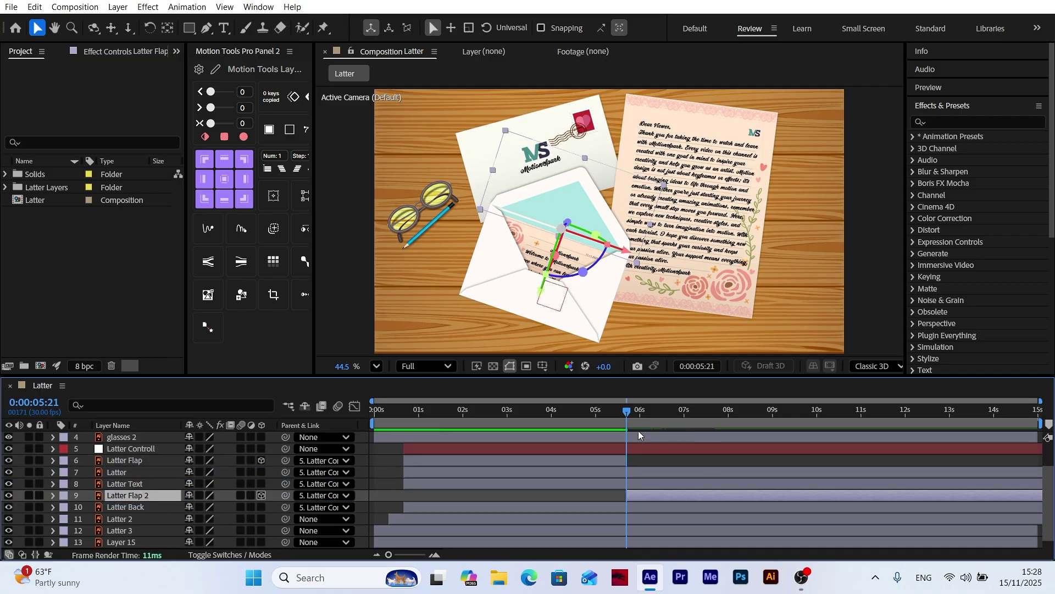
left_click_drag(636, 428, 705, 442)
left_click(551, 497)
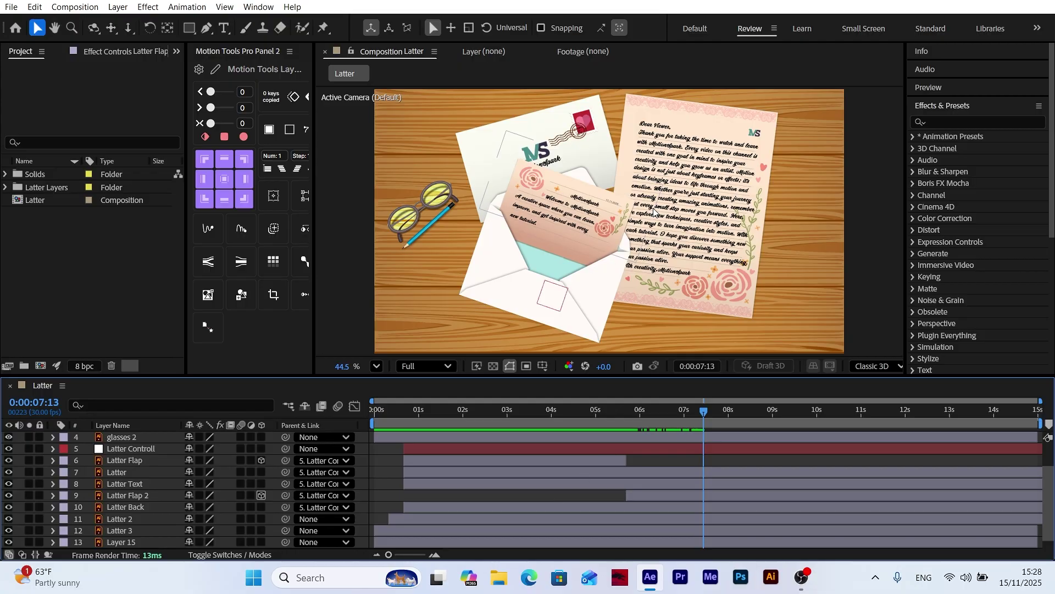
Apply Drop Shadow to Latter 2 with 50% opacity, -36° direction, distance 20, softness 70
left_click(740, 193)
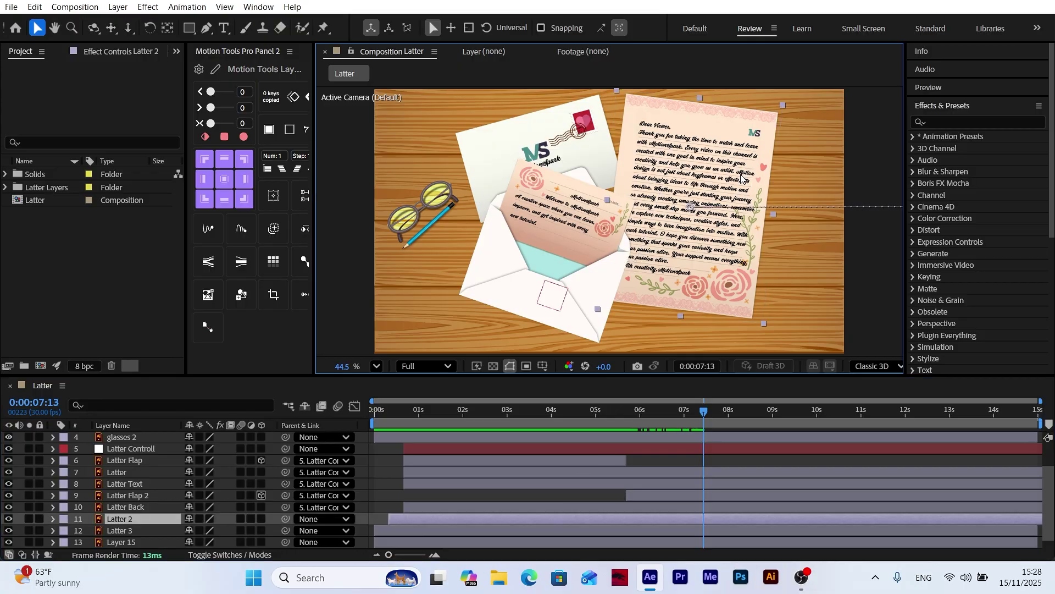
left_click(965, 122)
type("drop")
left_click(970, 313)
left_click_drag(970, 312, 117, 520)
mouse_move(99, 134)
left_mouse_down()
mouse_move(115, 127)
mouse_move(135, 165)
mouse_move(150, 164)
mouse_move(102, 152)
left_mouse_up()
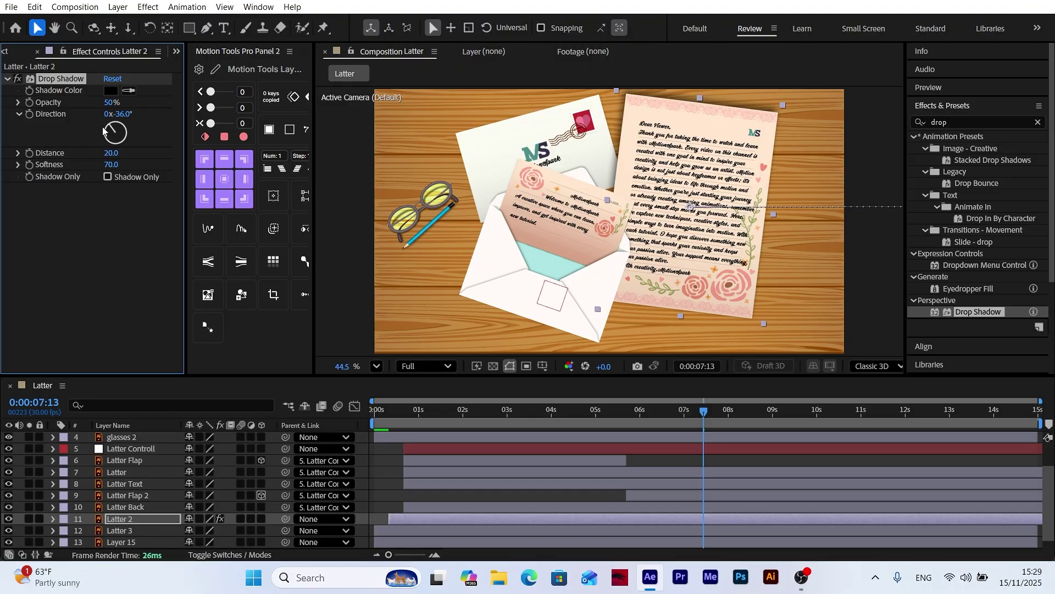
Copy the Drop Shadow effect and paste it onto the Latter 3 layer
left_click(34, 6)
key("Escape")
left_click(120, 531)
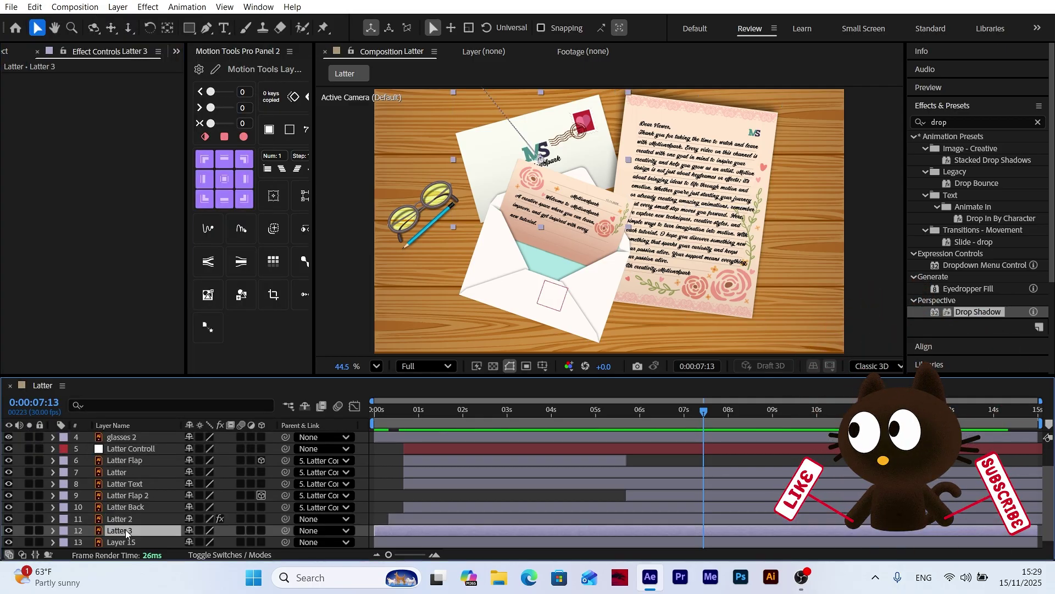
left_click(34, 7)
left_click(64, 143)
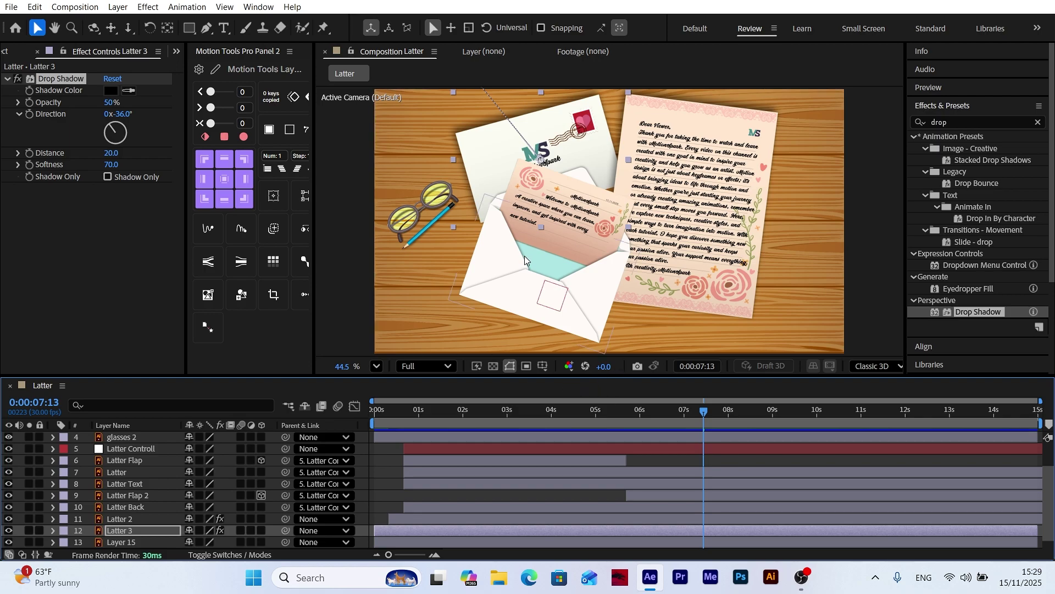
Paste the same Drop Shadow onto Latter Back and scrub back to about 2:08 to review
scroll(201, 487, "down", 2)
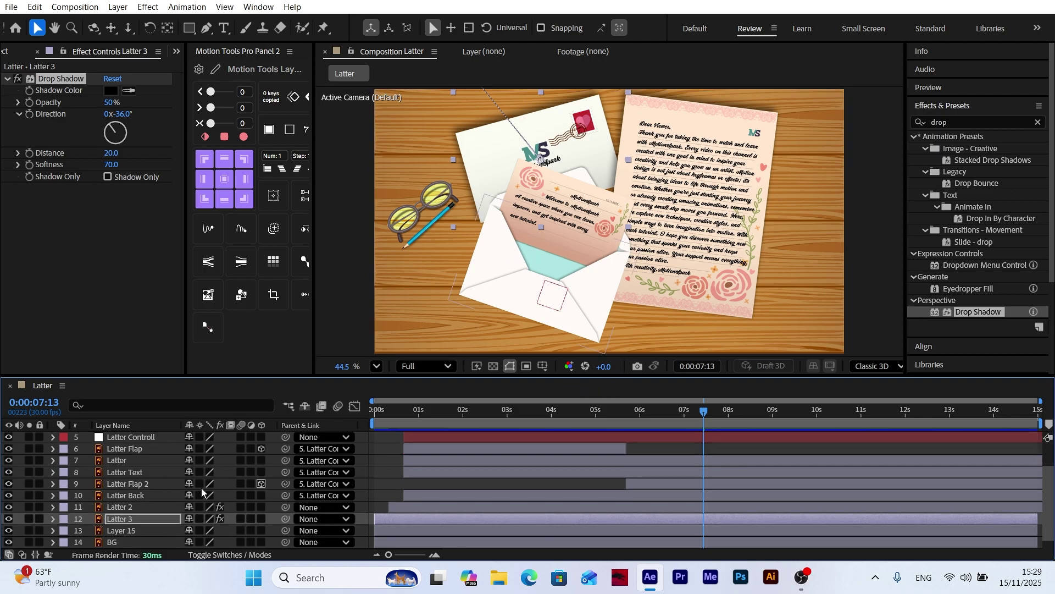
left_click(140, 496)
left_click(34, 7)
left_click(59, 138)
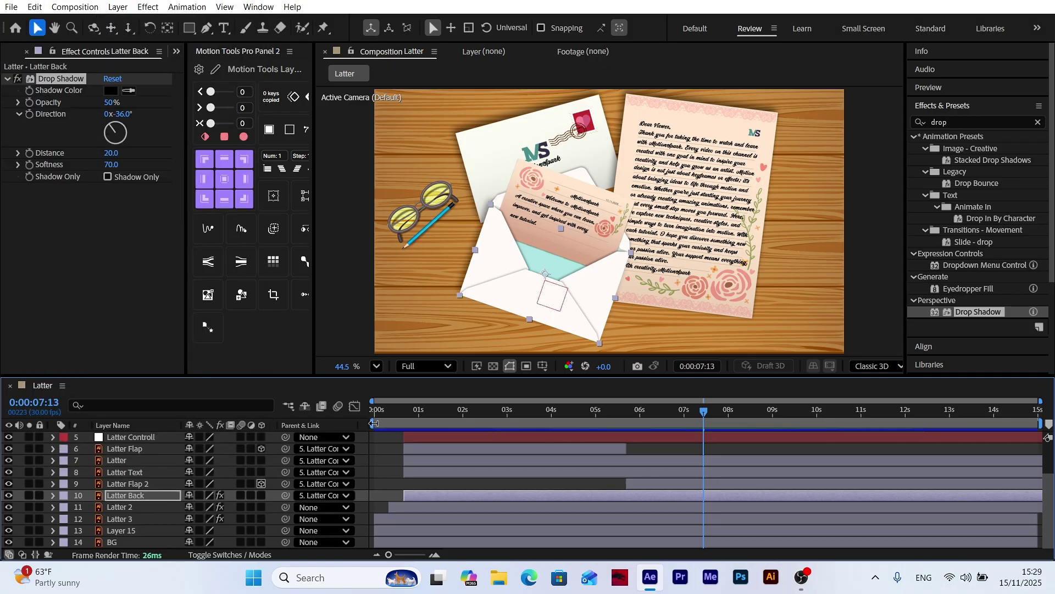
key("F2")
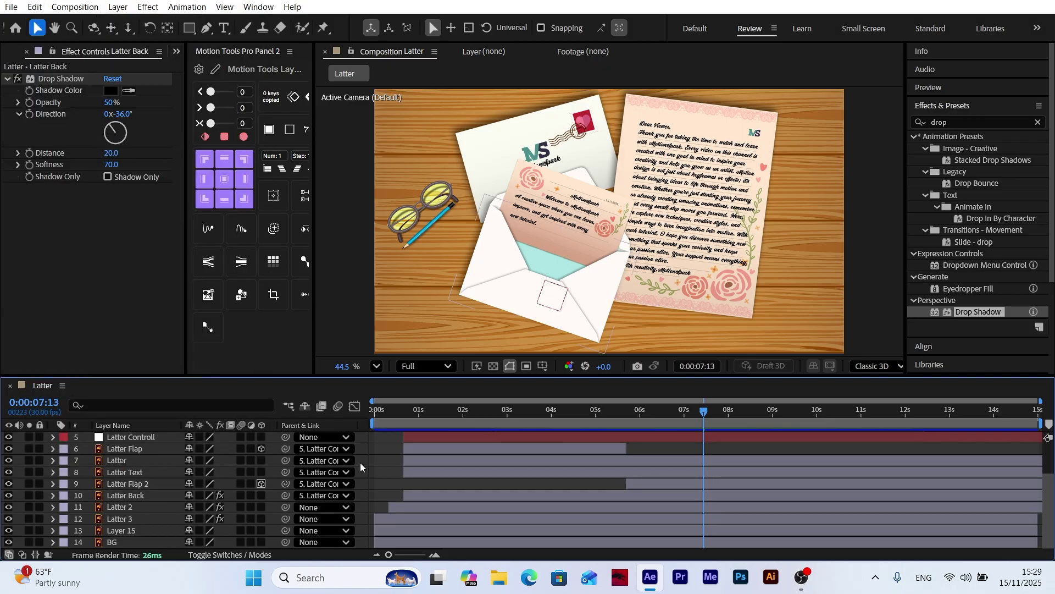
mouse_move(683, 417)
left_mouse_down()
mouse_move(470, 442)
mouse_move(688, 428)
left_mouse_up()
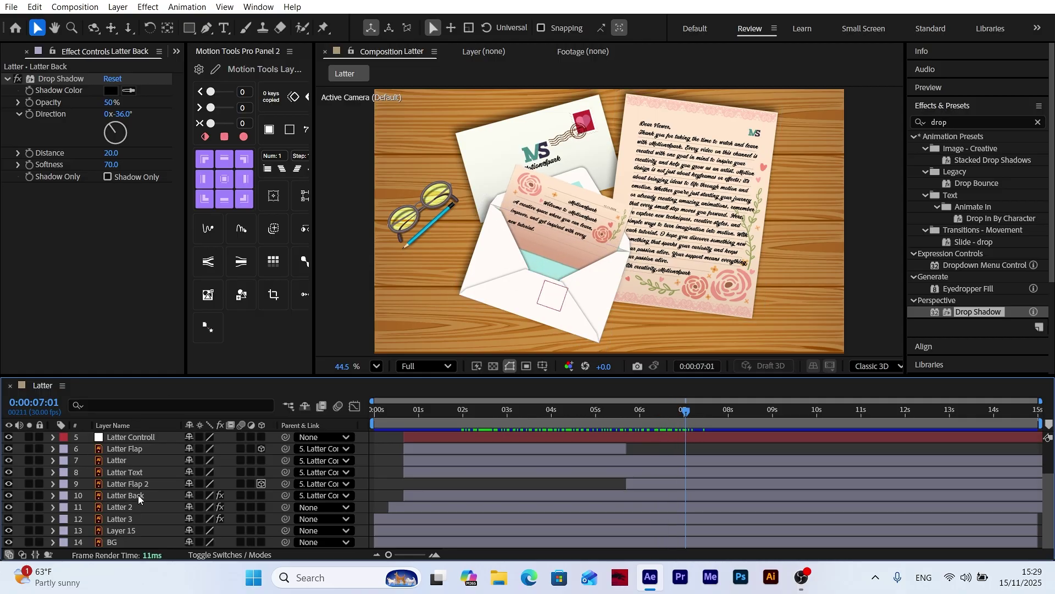
left_click(135, 474)
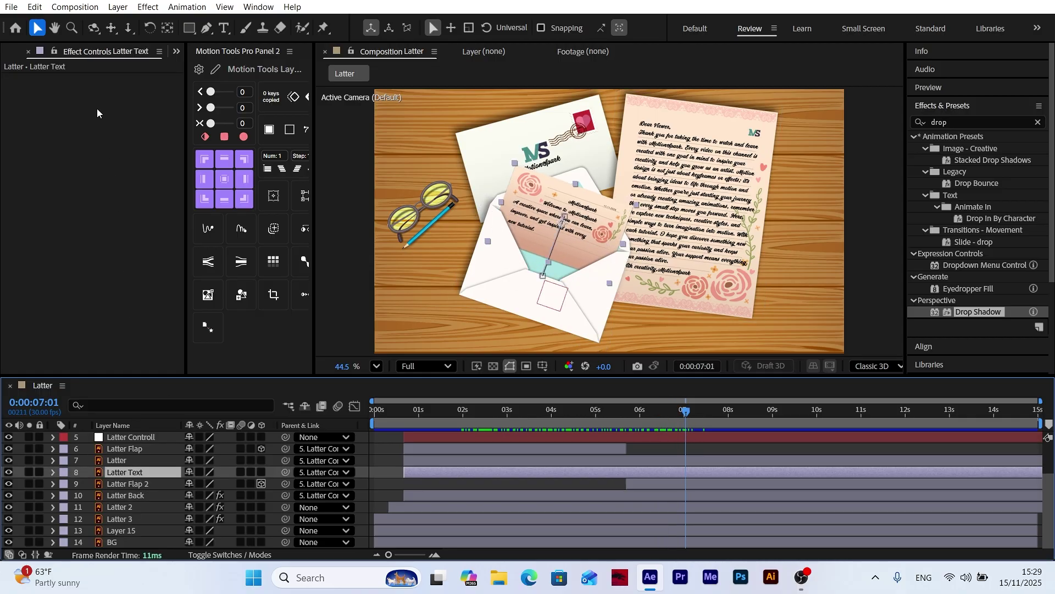
Paste the Drop Shadow onto Latter Text and set its direction to -188° and distance 13
left_click(11, 7)
left_click(30, 6)
left_click(30, 7)
left_click(55, 141)
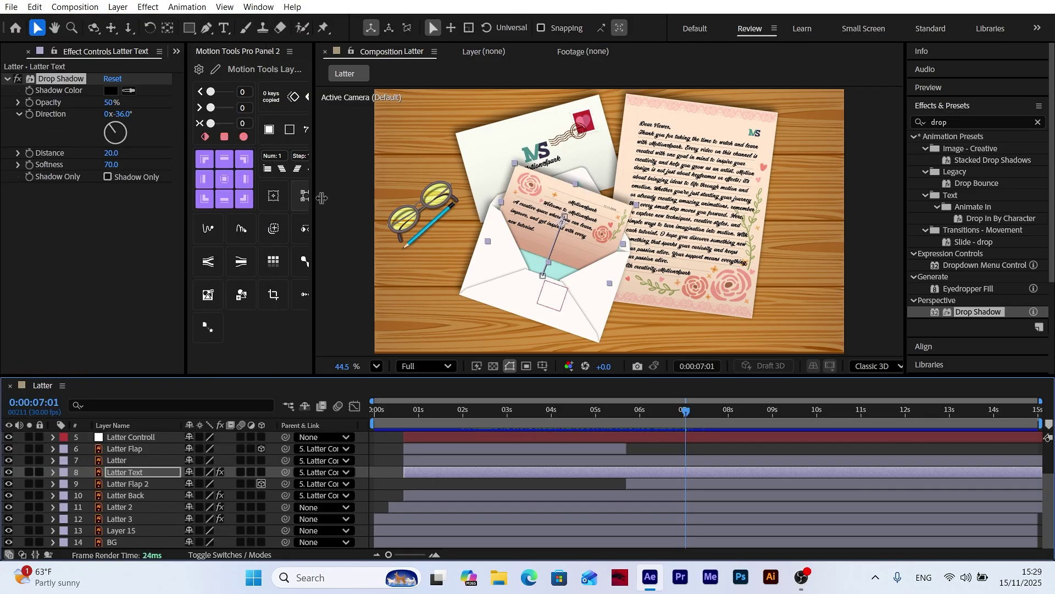
scroll(548, 254, "up", 3)
left_click_drag(117, 126, 107, 155)
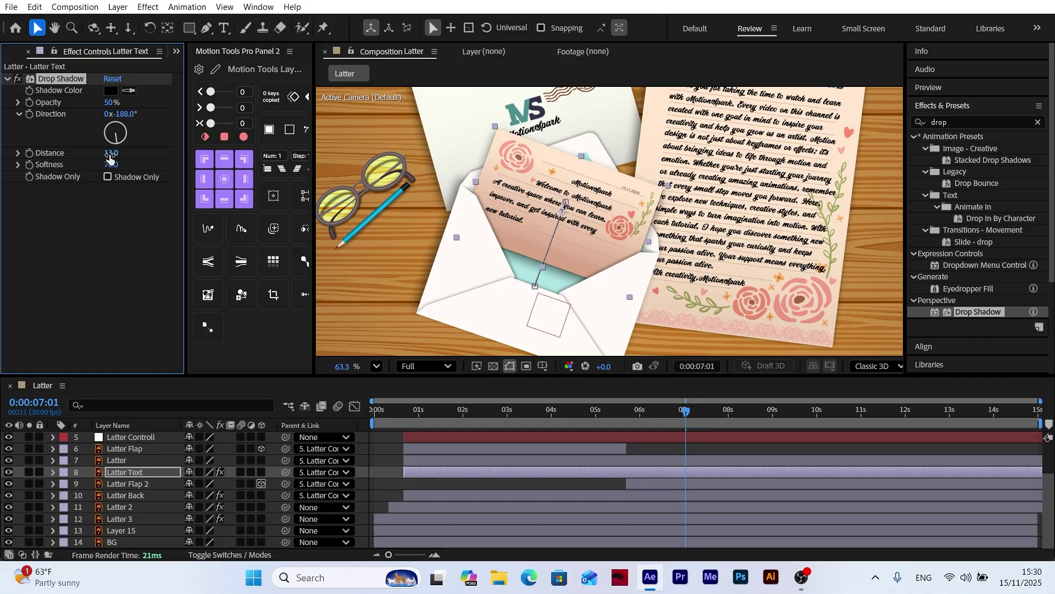
Fit the comp in view and scrub from 3:04 to 5:15 to review the shadows
left_click(376, 368)
left_click(392, 114)
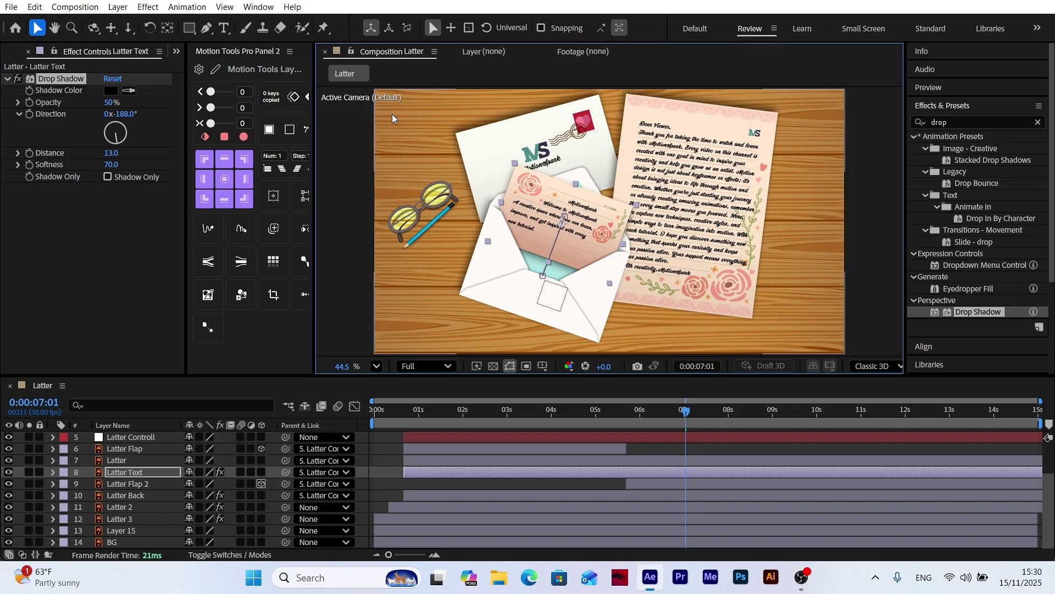
left_click(392, 459)
left_click_drag(686, 419, 511, 418)
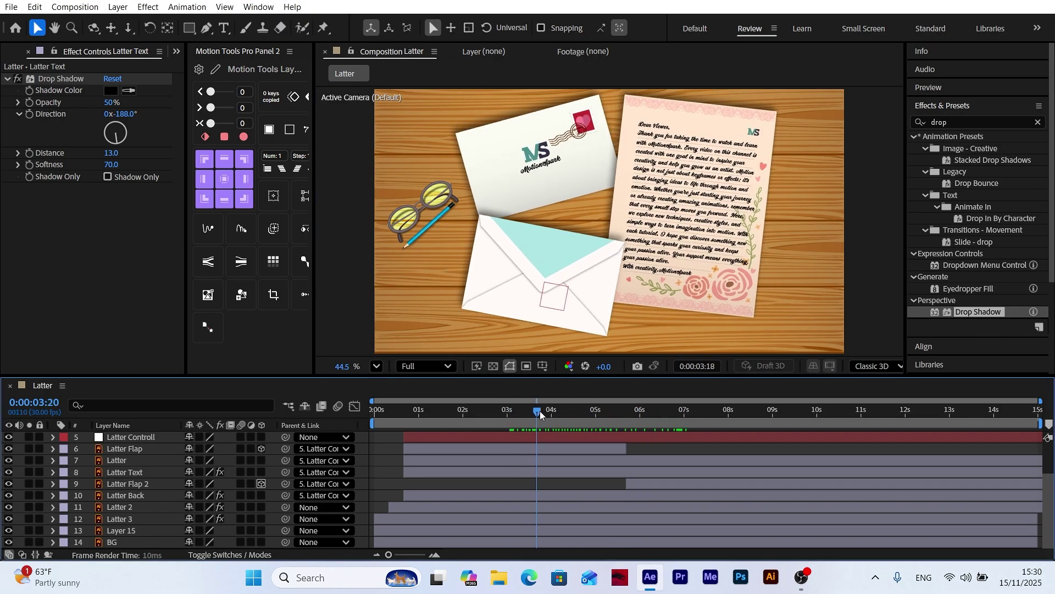
left_click_drag(541, 415, 619, 406)
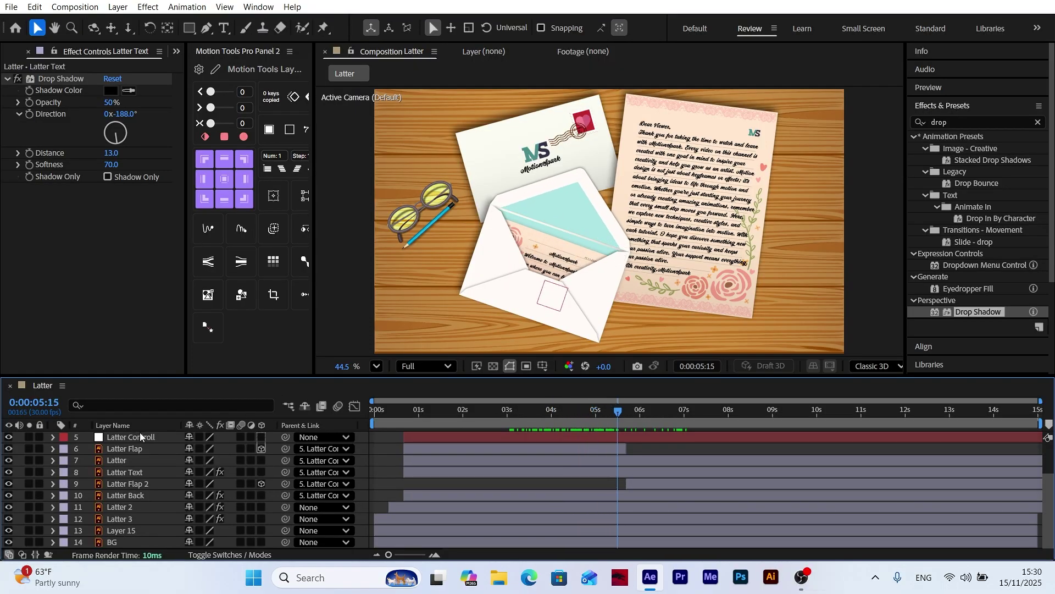
scroll(142, 441, "up", 2)
Add a new null object layer and rename it from Null 2 to Fake Camera
left_click(118, 7)
mouse_move(132, 22)
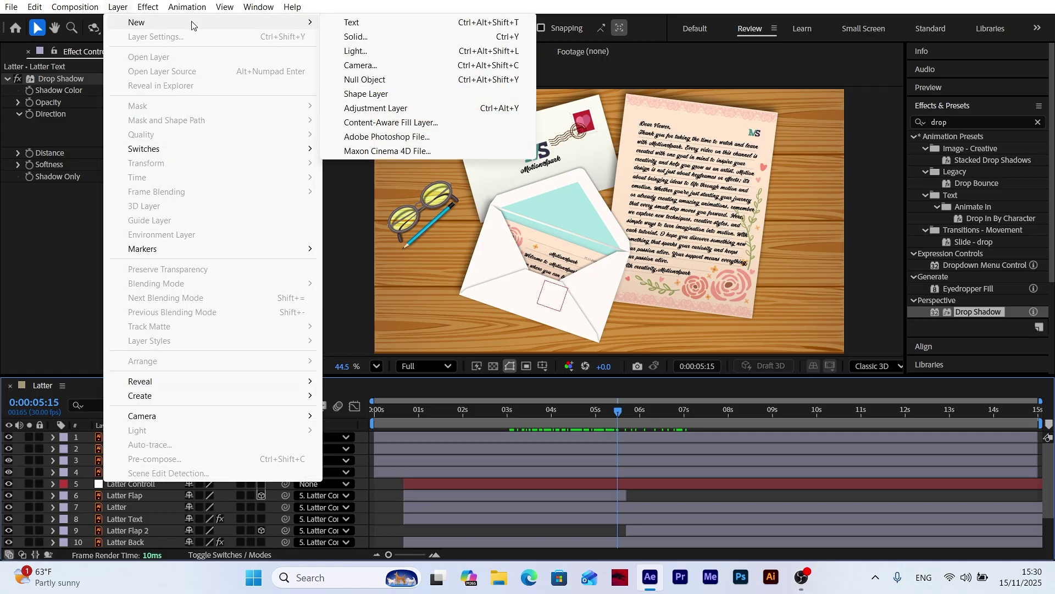
left_click(378, 79)
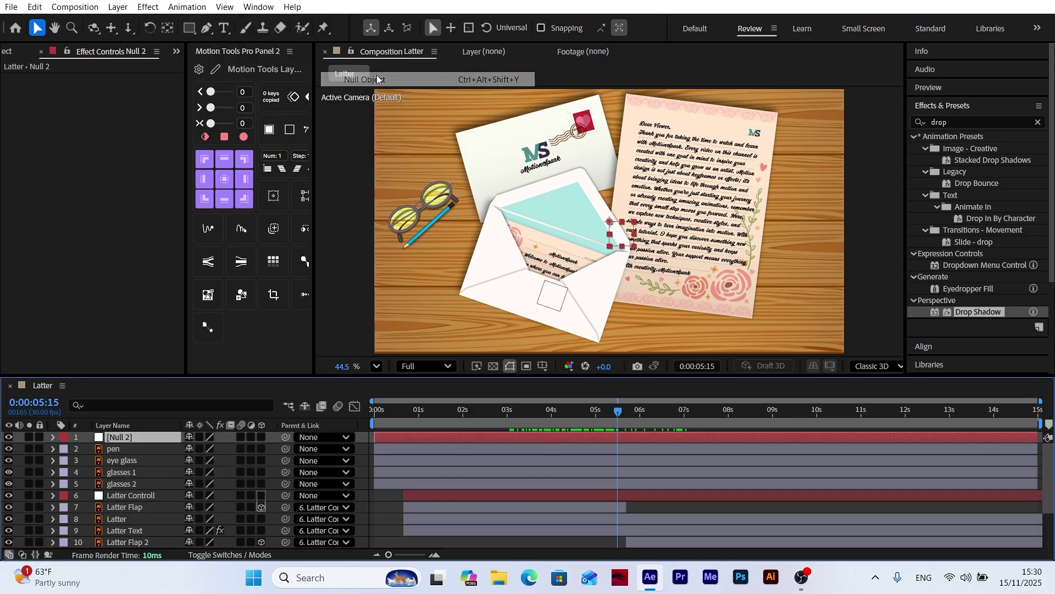
right_click(123, 437)
left_click(183, 400)
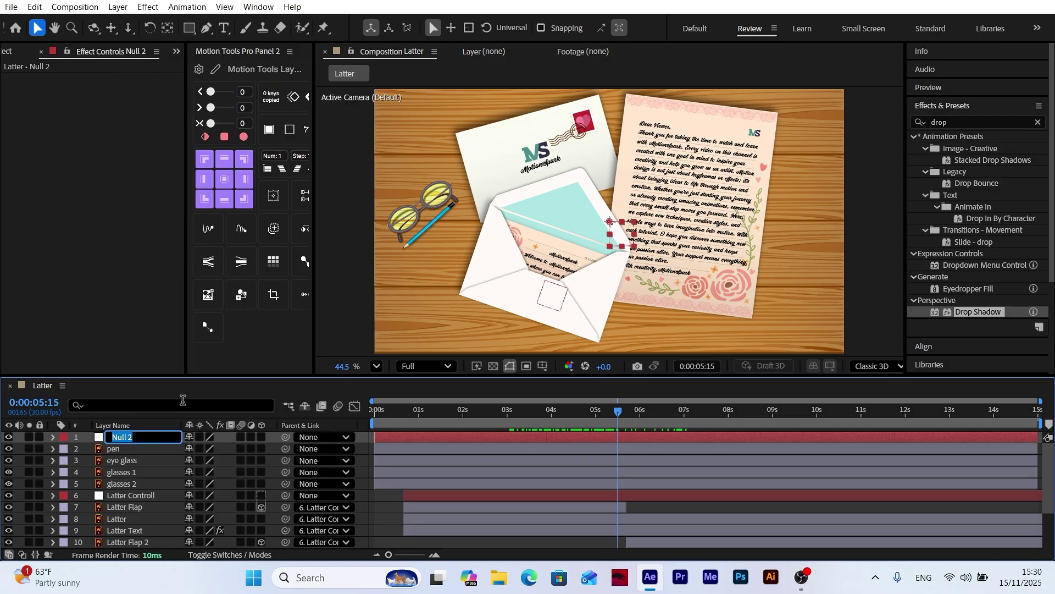
type("Fake Camera")
key("Return")
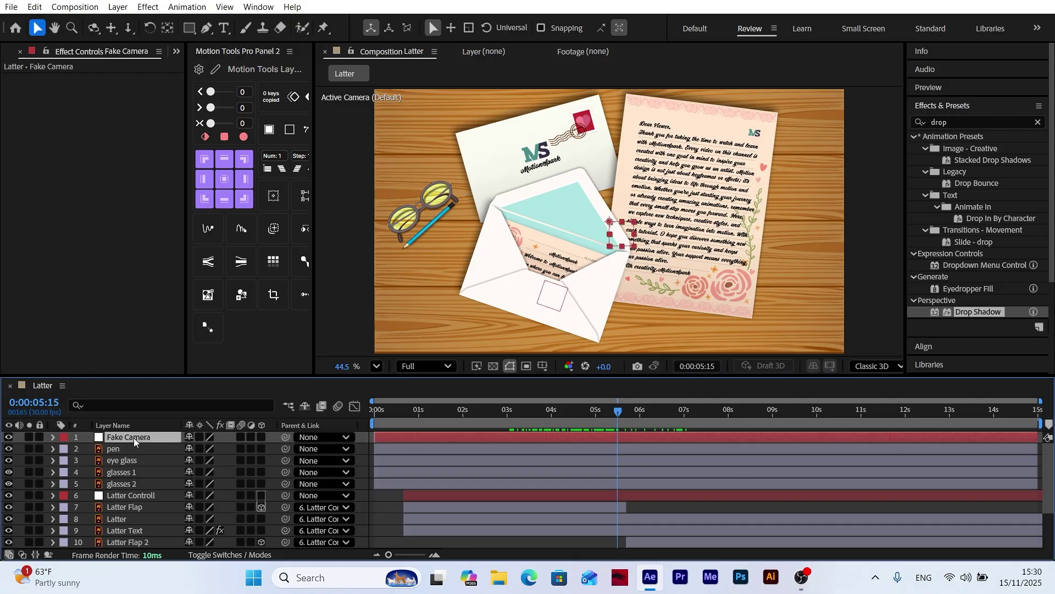
scroll(134, 438, "down", 3)
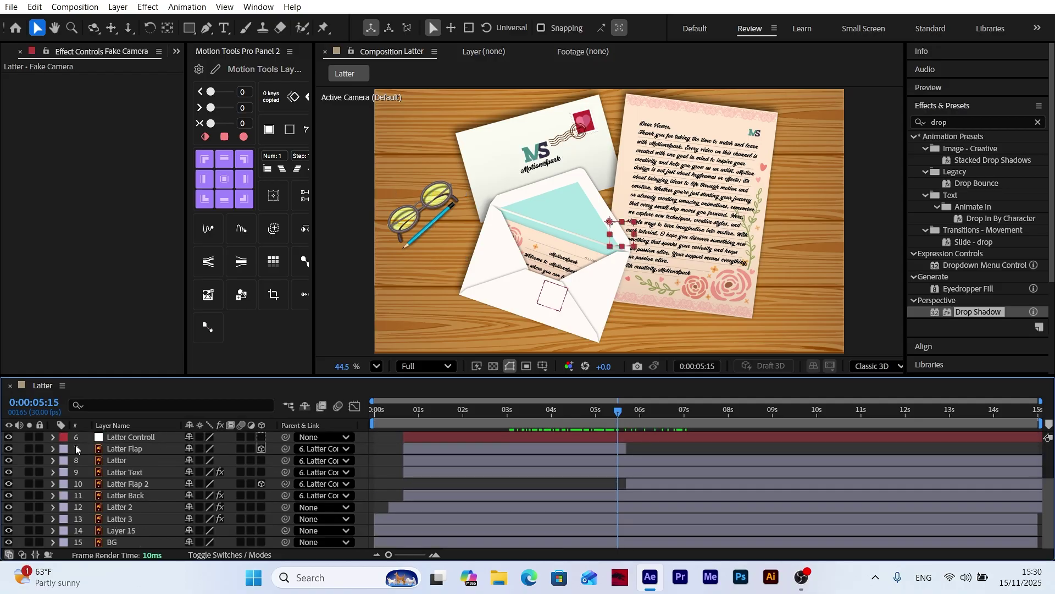
Select pen, eye glass, glasses 1 and 2, Latter Controll and the bottom layers together
left_click(123, 530)
left_click(120, 541, "shift")
left_click(126, 507, "shift")
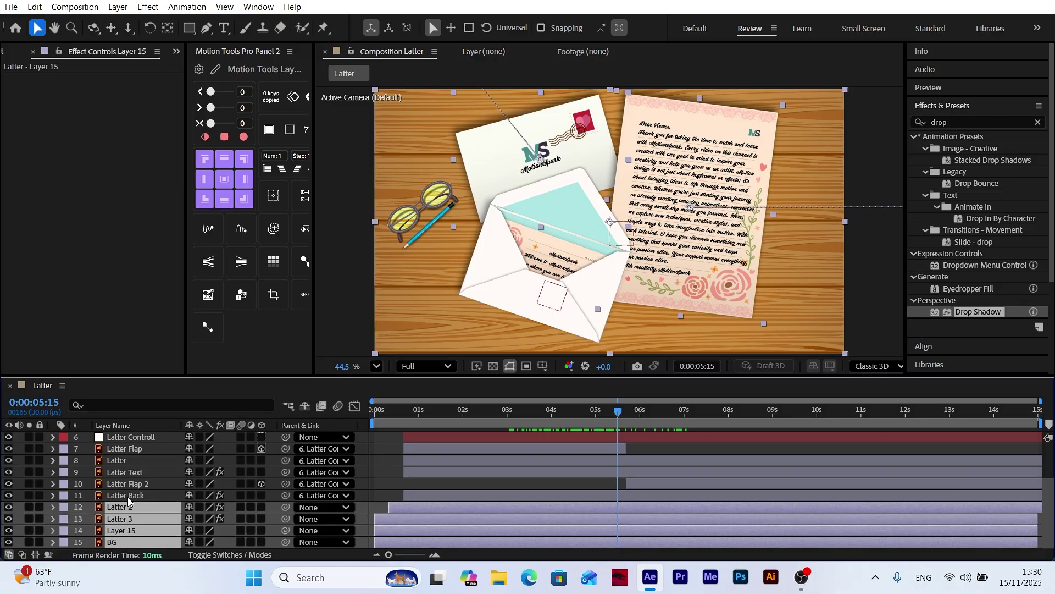
scroll(127, 497, "up", 2)
left_click(127, 472, "ctrl")
left_click(125, 461, "ctrl")
left_click(125, 449, "ctrl")
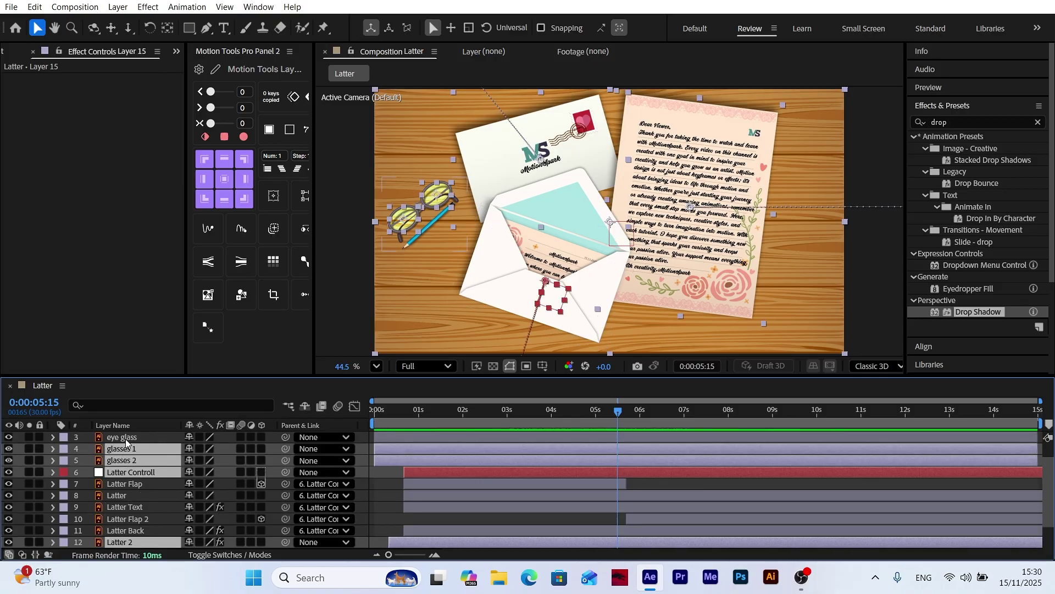
left_click(125, 439, "ctrl")
scroll(132, 456, "up", 2)
left_click(117, 449, "ctrl")
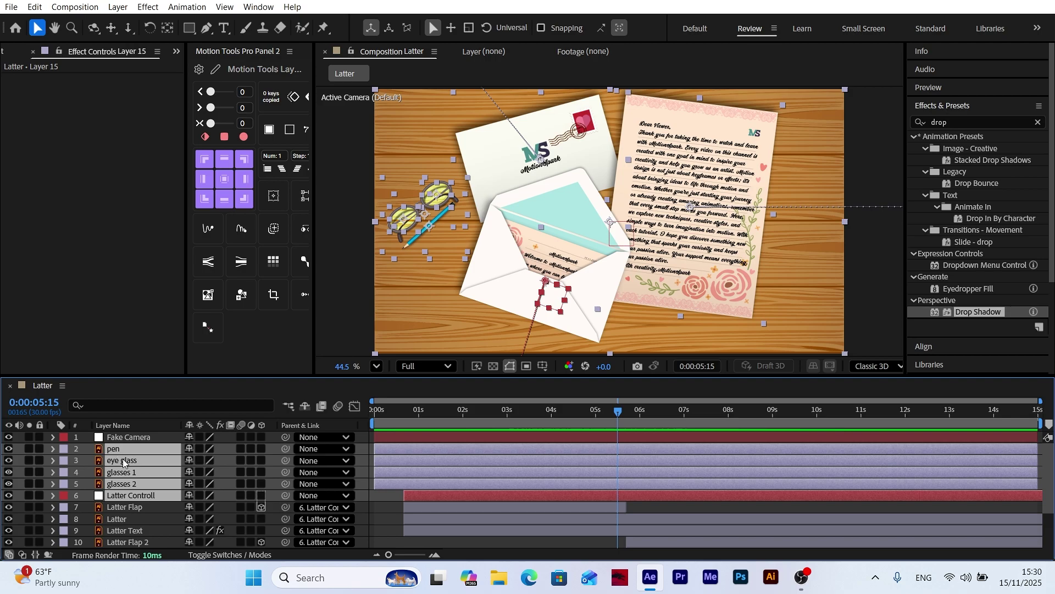
Parent the selected layers to Fake Camera and reveal its Scale and Position
left_click_drag(286, 453, 136, 437)
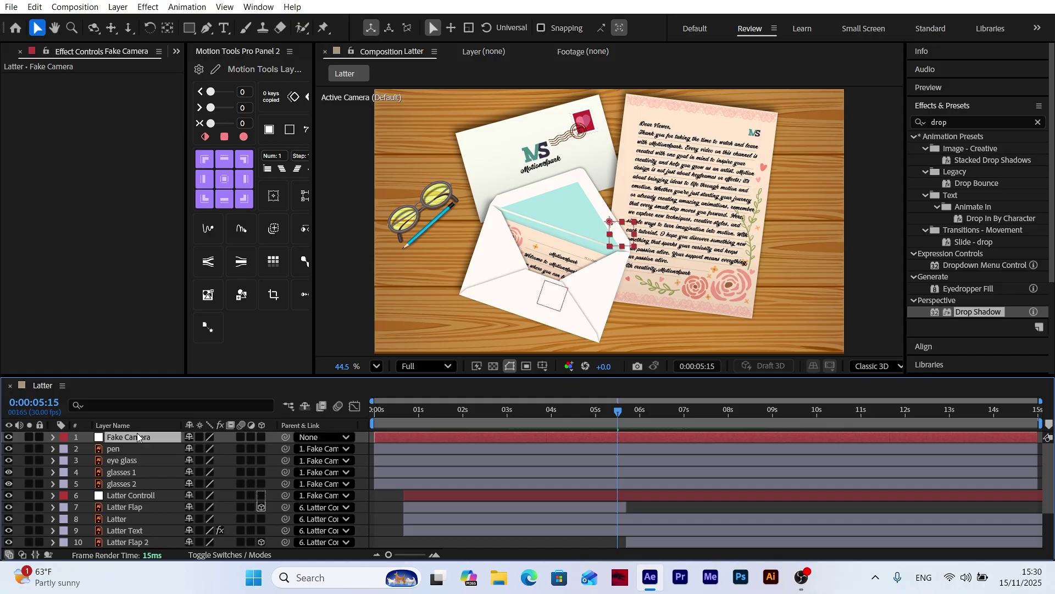
key("s")
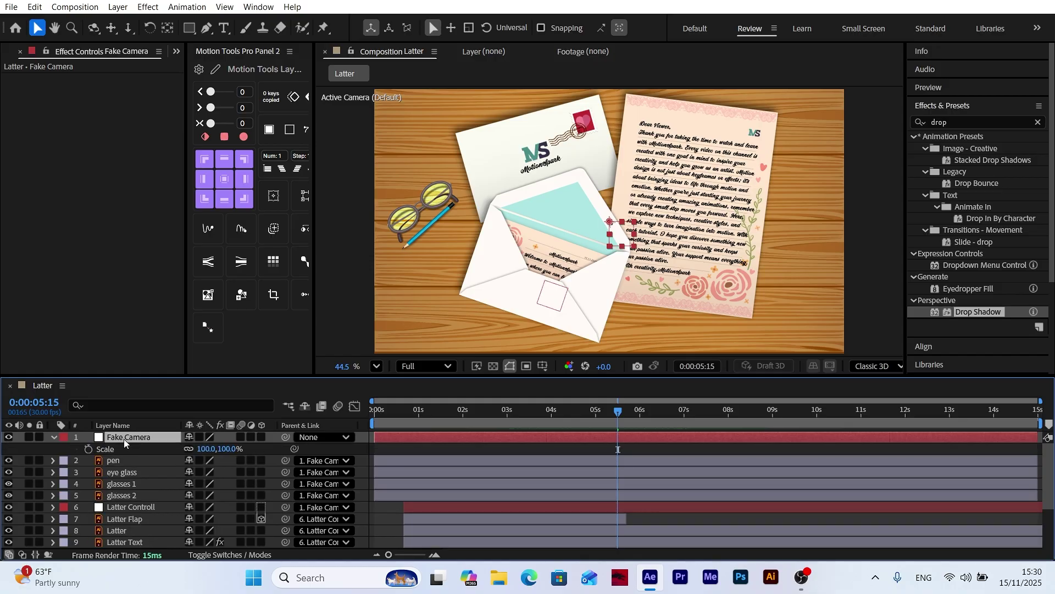
key("shift+p")
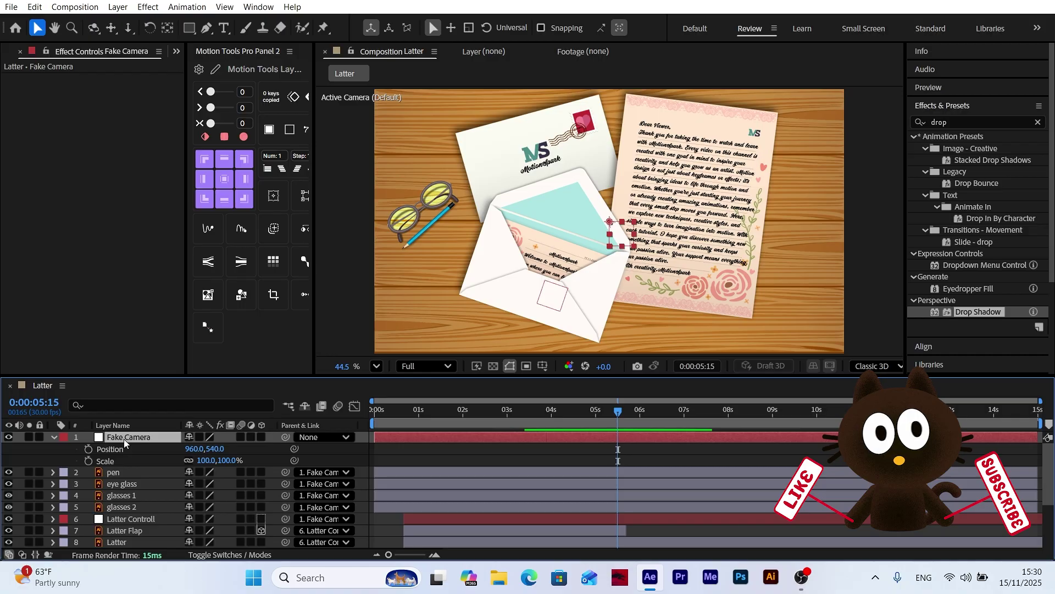
Keyframe Fake Camera from 100% at 5:15 to 123% at 7:15, Position 960,632, with Easy Ease
left_click(89, 462)
left_click(699, 366)
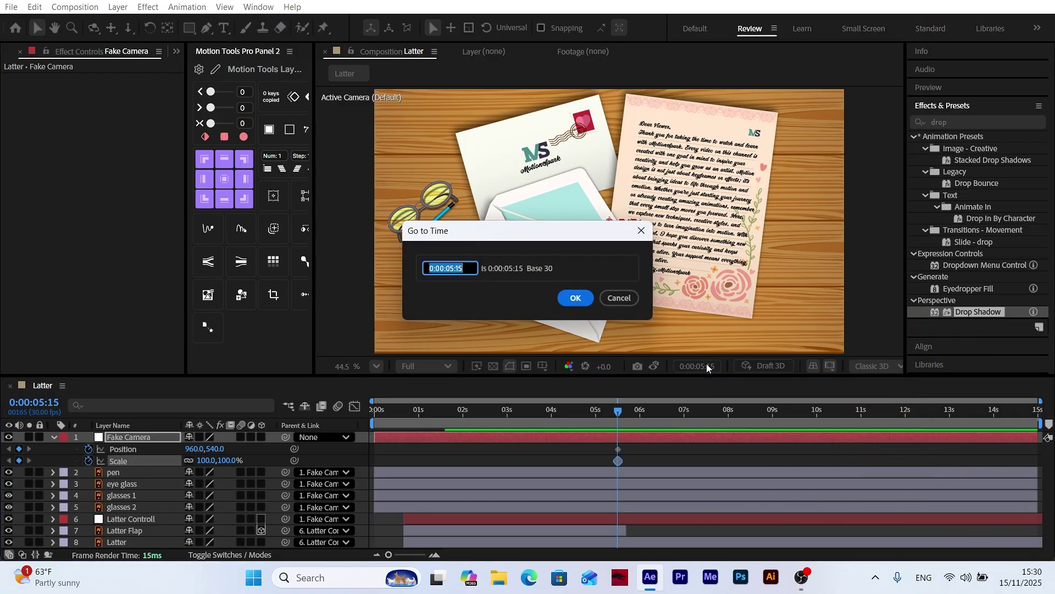
type("+60")
left_click(575, 298)
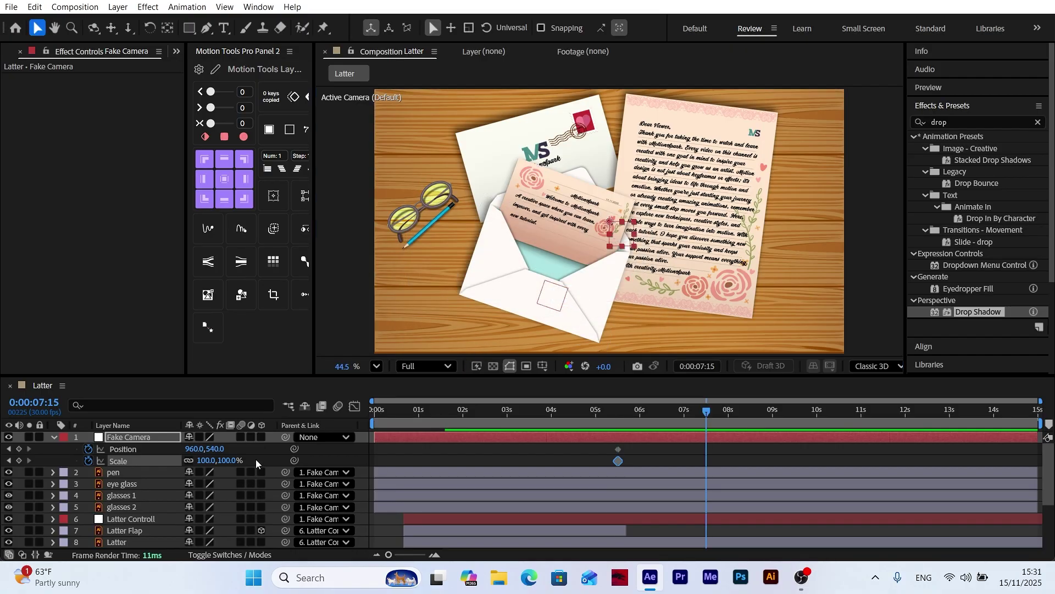
left_click_drag(206, 461, 177, 453)
left_click_drag(719, 450, 571, 469)
right_click(618, 450)
mouse_move(638, 446)
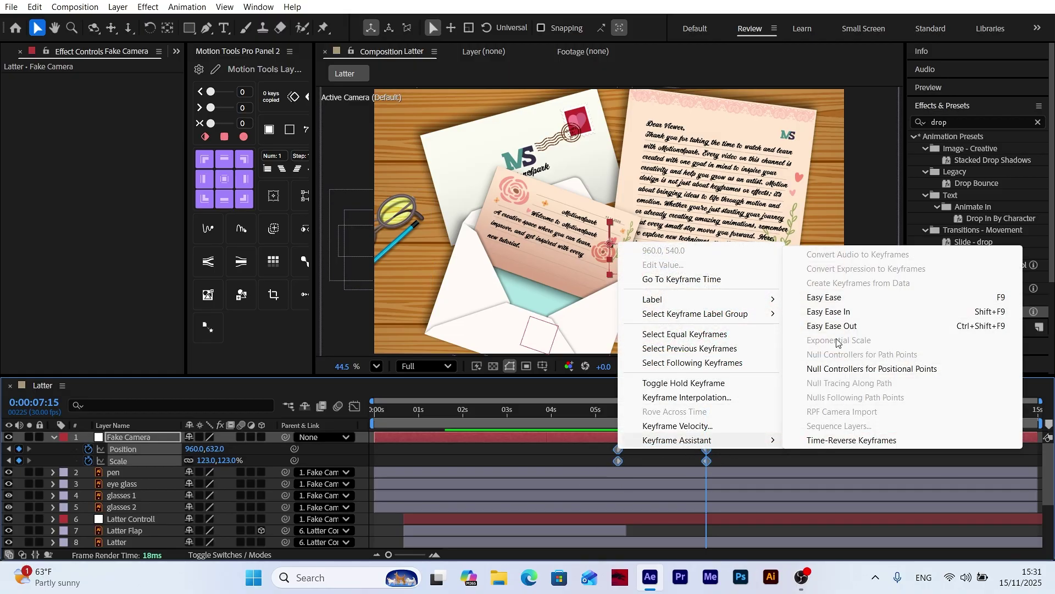
left_click(826, 298)
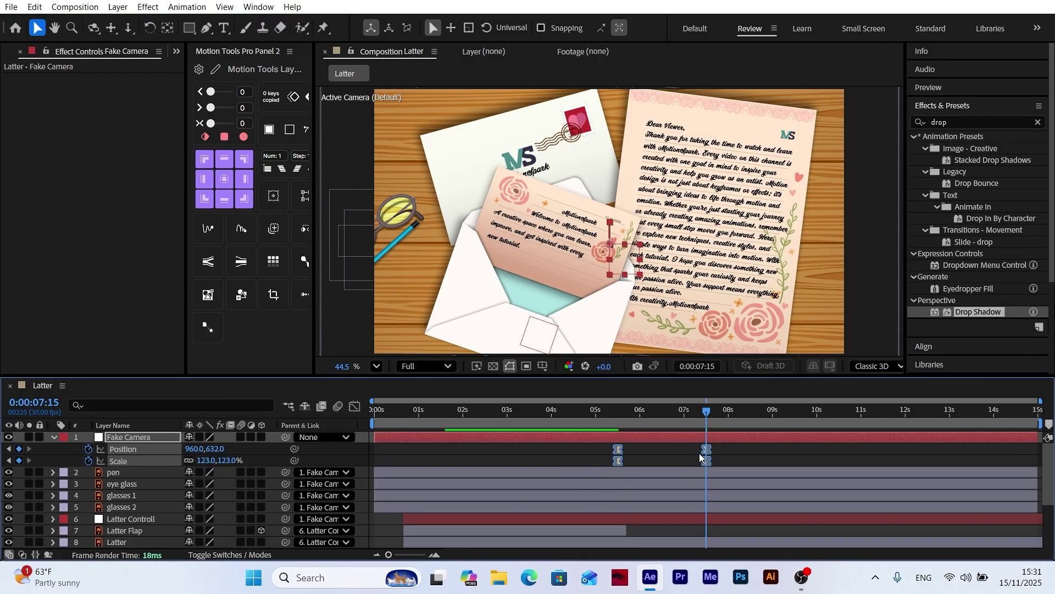
Drag Fake Camera's influence handles in the Graph Editor so the speed peaks early, previewing twice
left_click(356, 407)
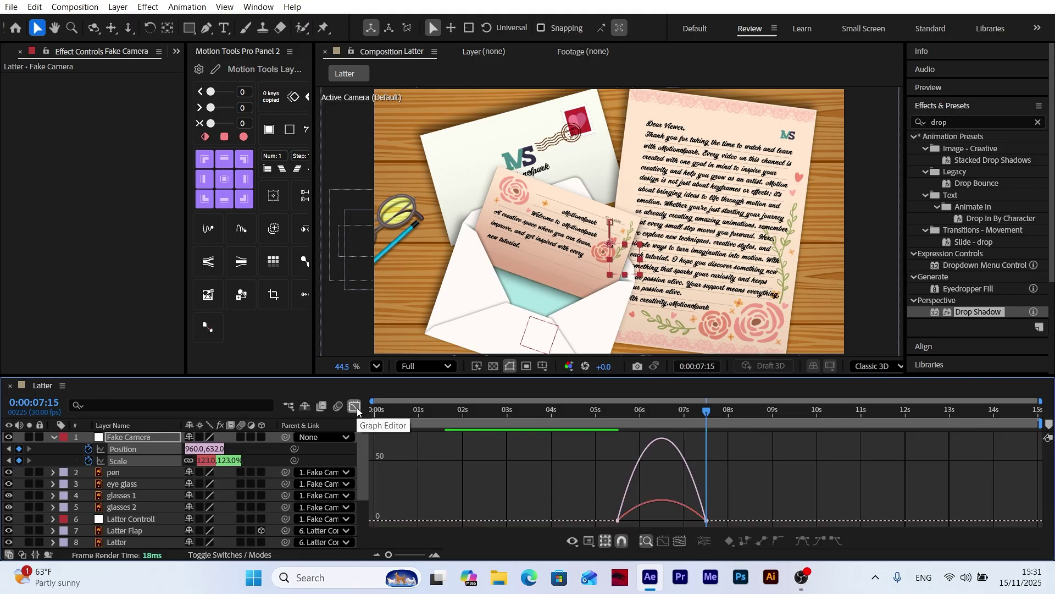
left_click(707, 519)
left_click_drag(707, 518, 670, 517)
left_click(642, 411)
key("space")
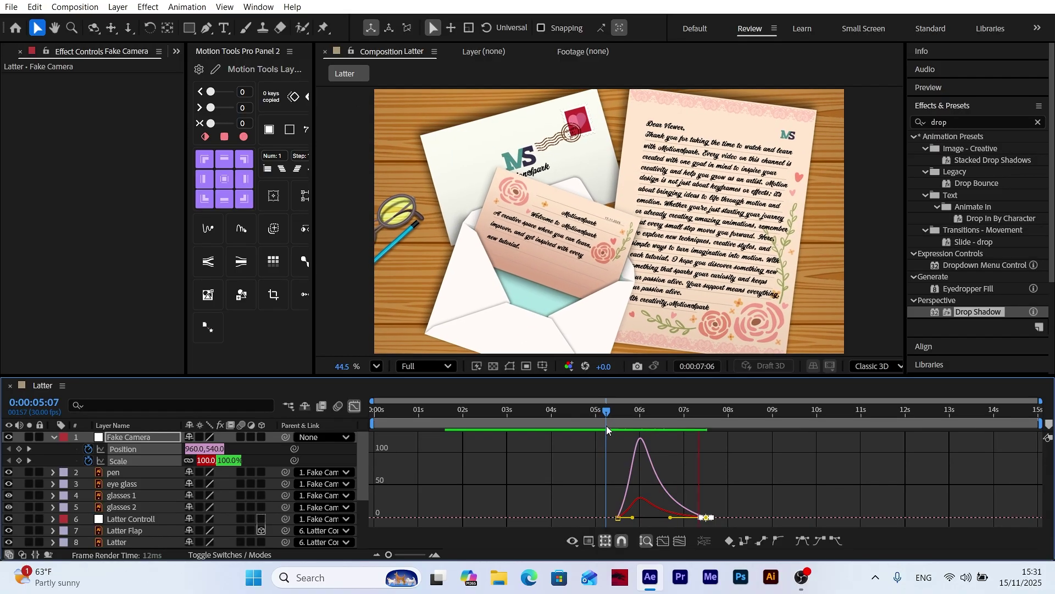
key("space")
left_click_drag(633, 518, 628, 516)
key("space")
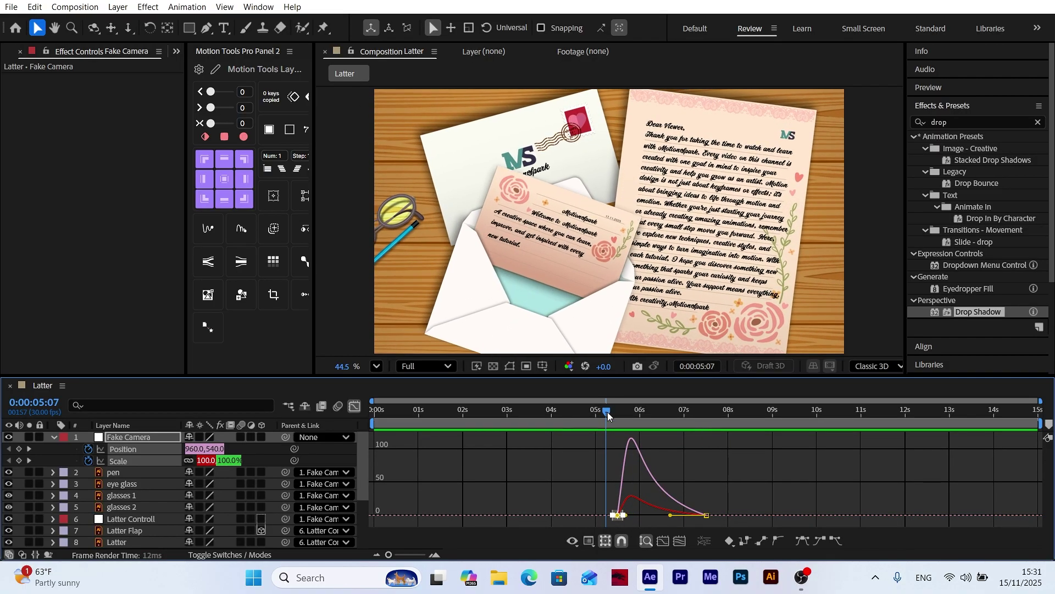
key("space")
Return to the layer bars, collapse Fake Camera, and end the work area at 0:00:11:00
left_click(355, 408)
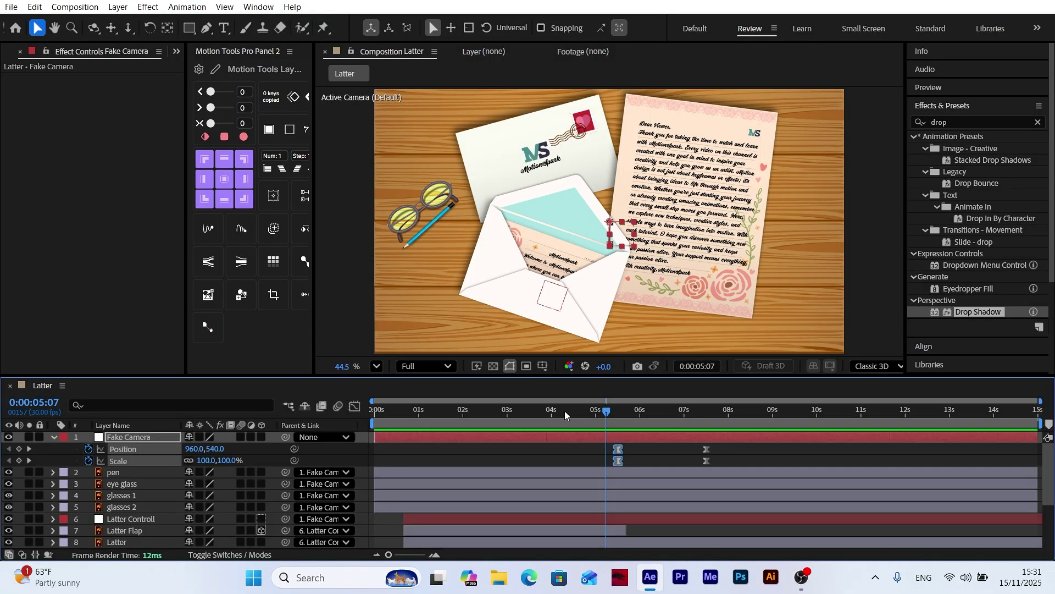
left_click_drag(605, 410, 375, 432)
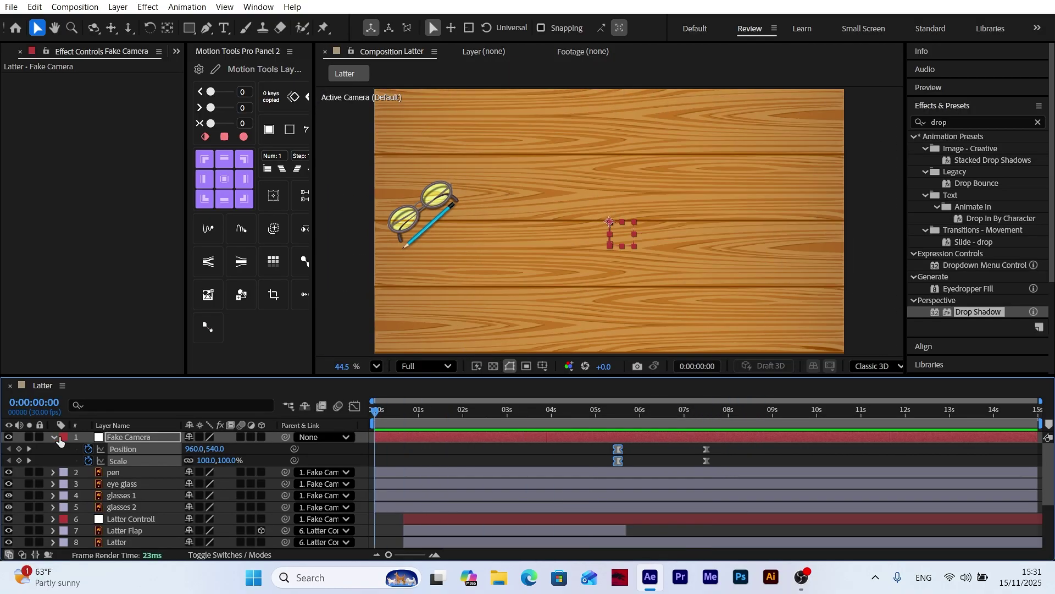
left_click(53, 437)
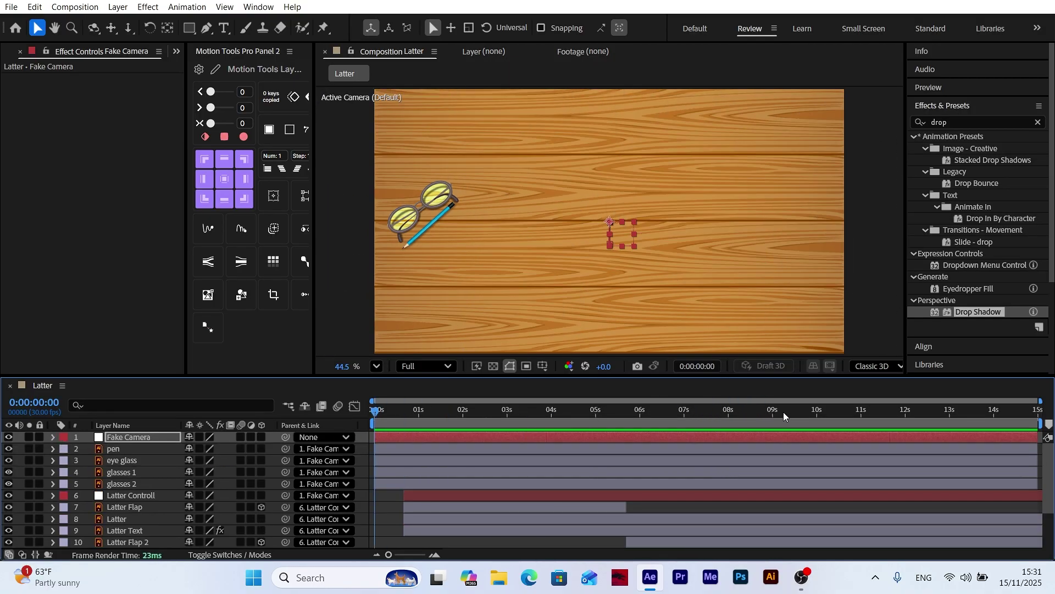
left_click(862, 421)
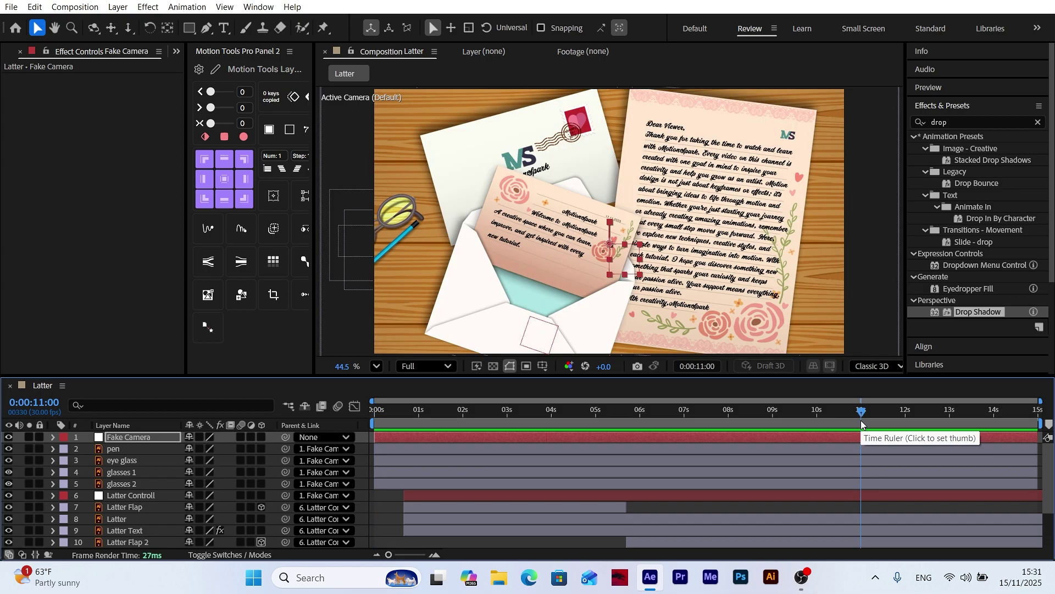
left_click_drag(1037, 426, 118, 467)
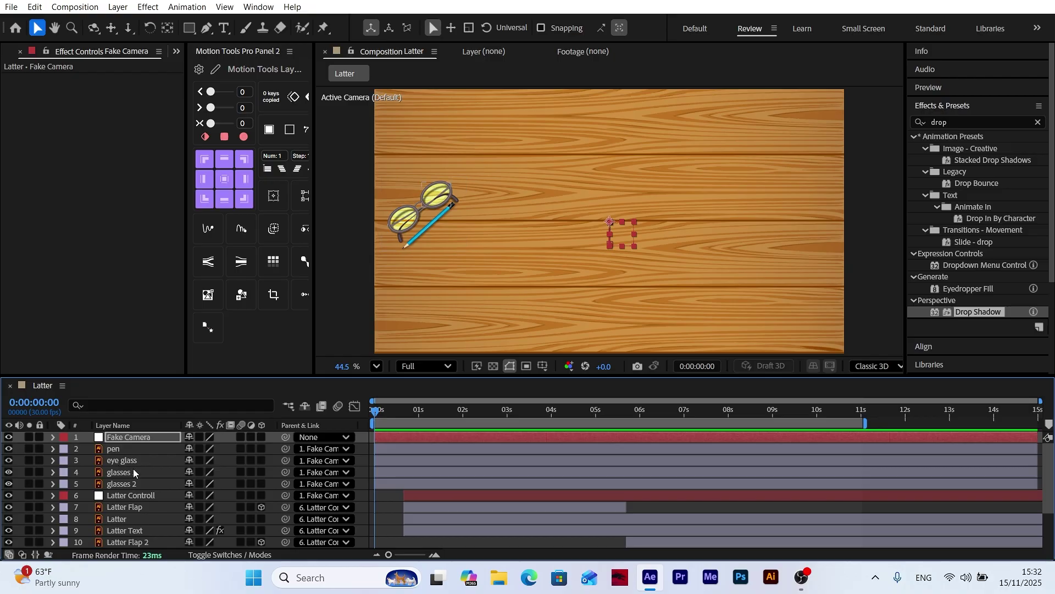
Switch on motion blur for every layer in the Latter composition, then show the Project panel
left_click(123, 448)
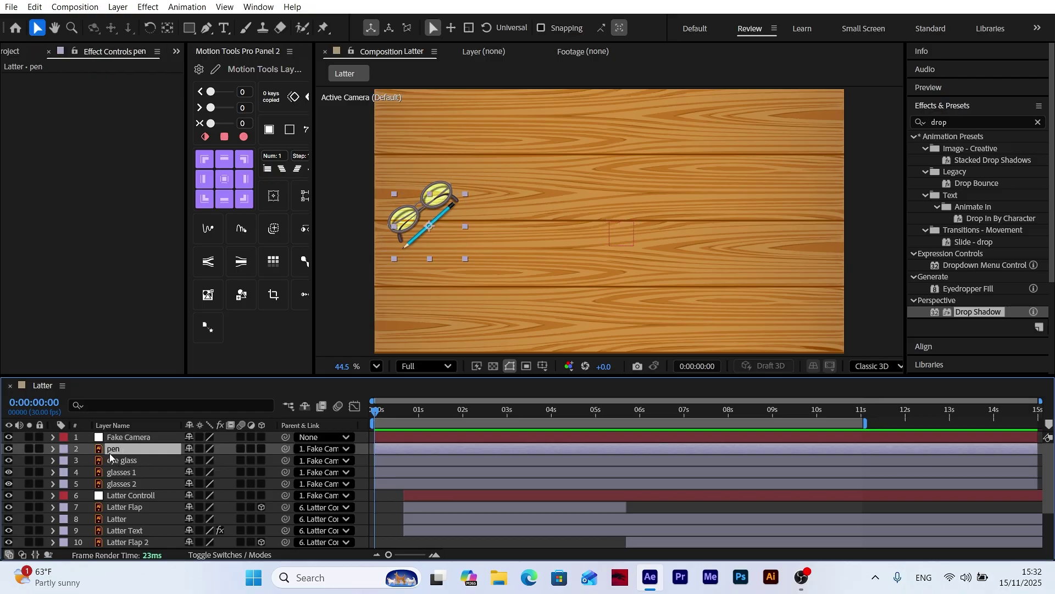
key("ctrl+a")
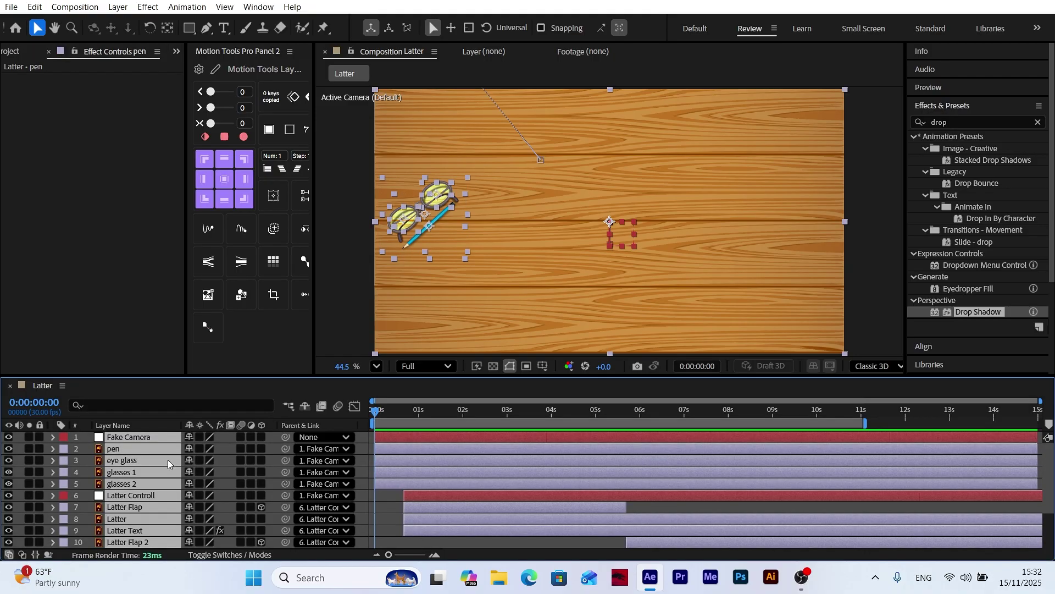
left_click(239, 441)
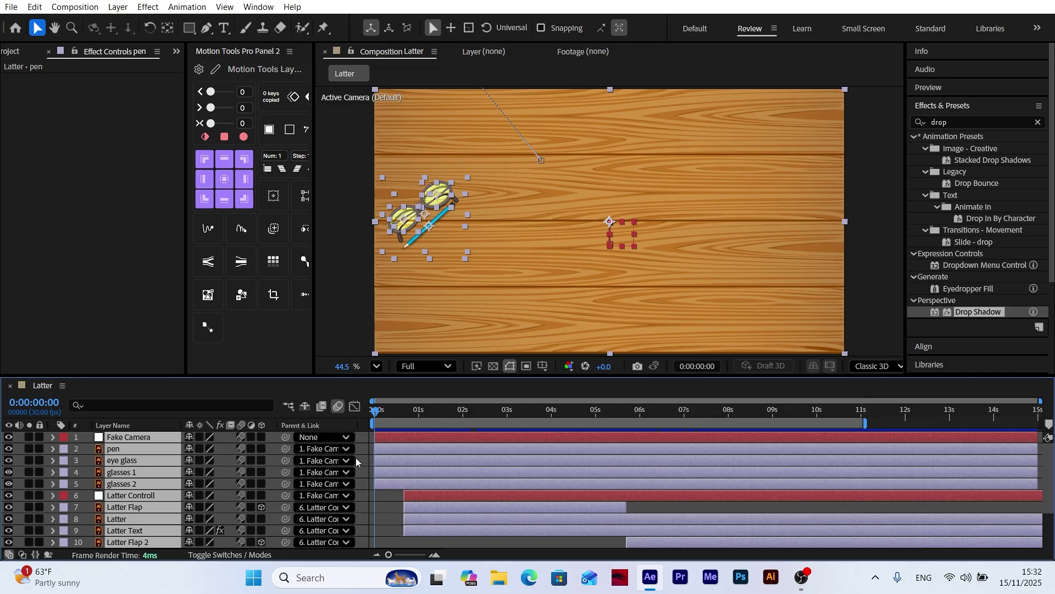
key("ctrl+shift+a")
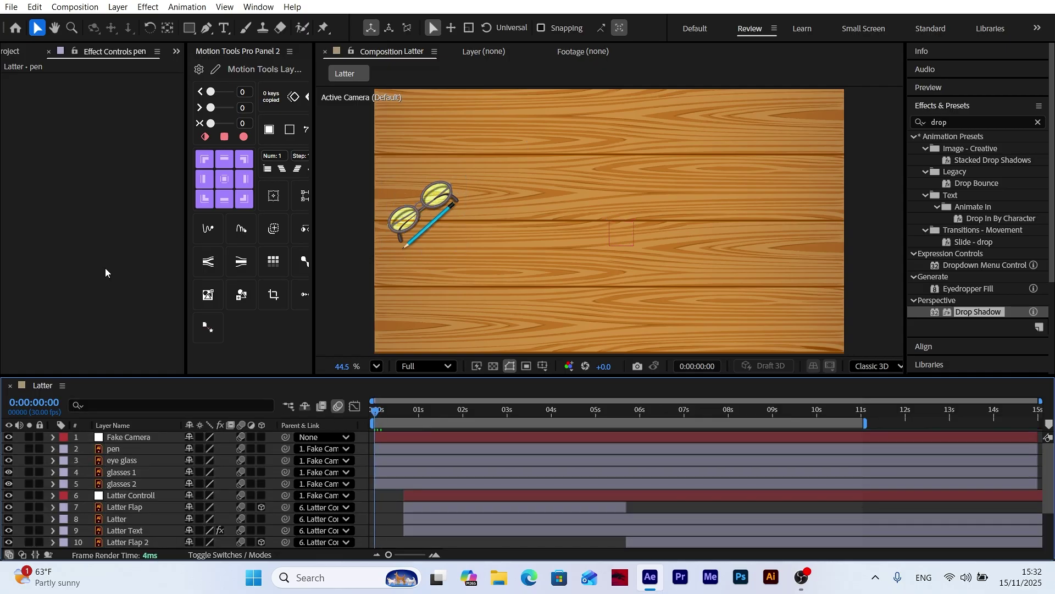
left_click(15, 52)
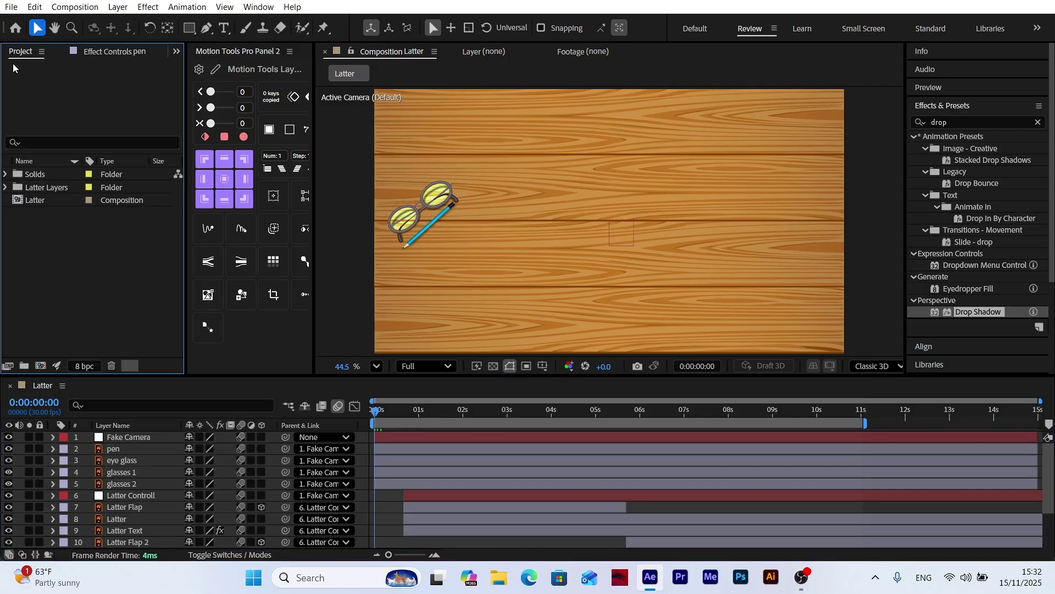
left_click(361, 475)
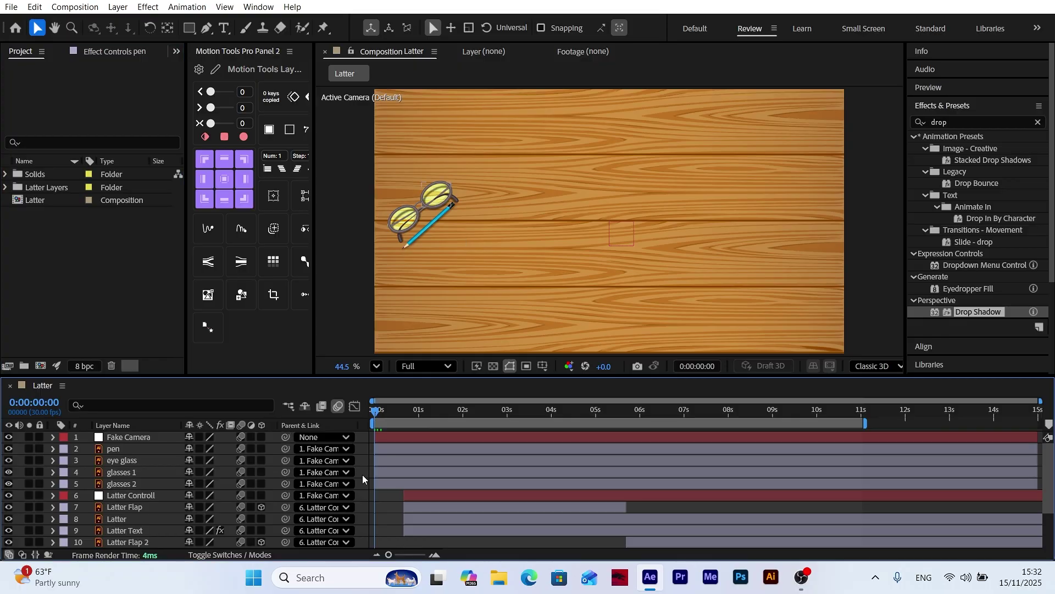
Preview the Latter composition from the start to check the motion-blurred animation
key("space")
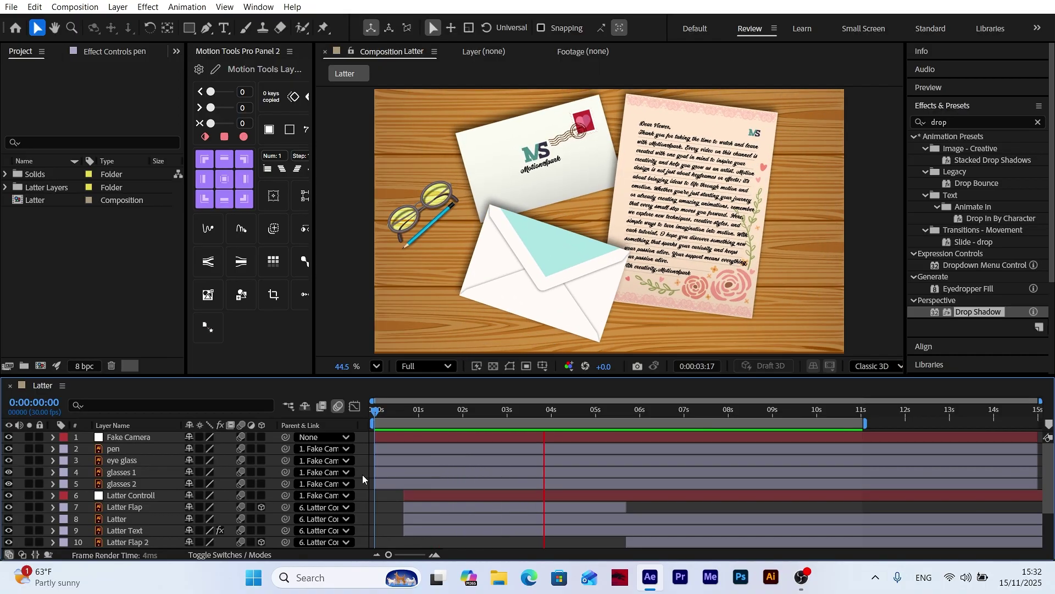